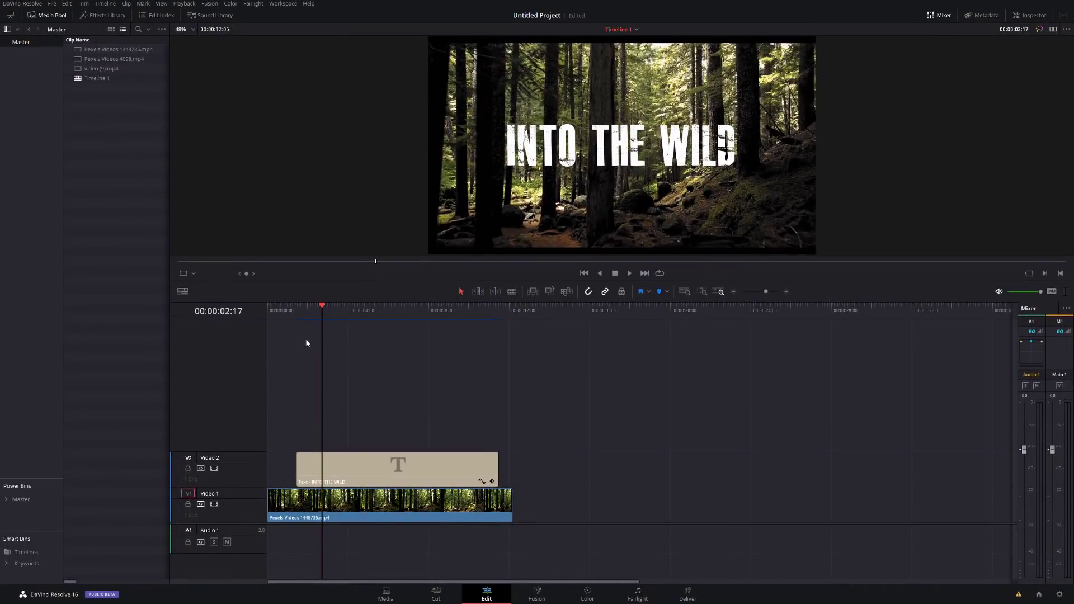
left_click(280, 308)
key("space")
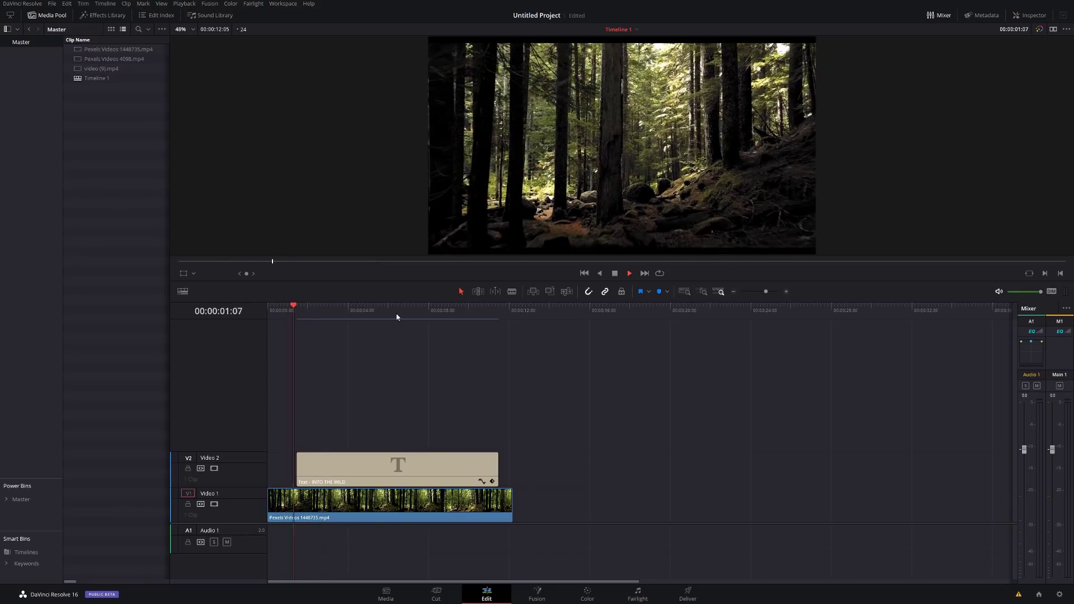
key("space")
left_click(341, 471)
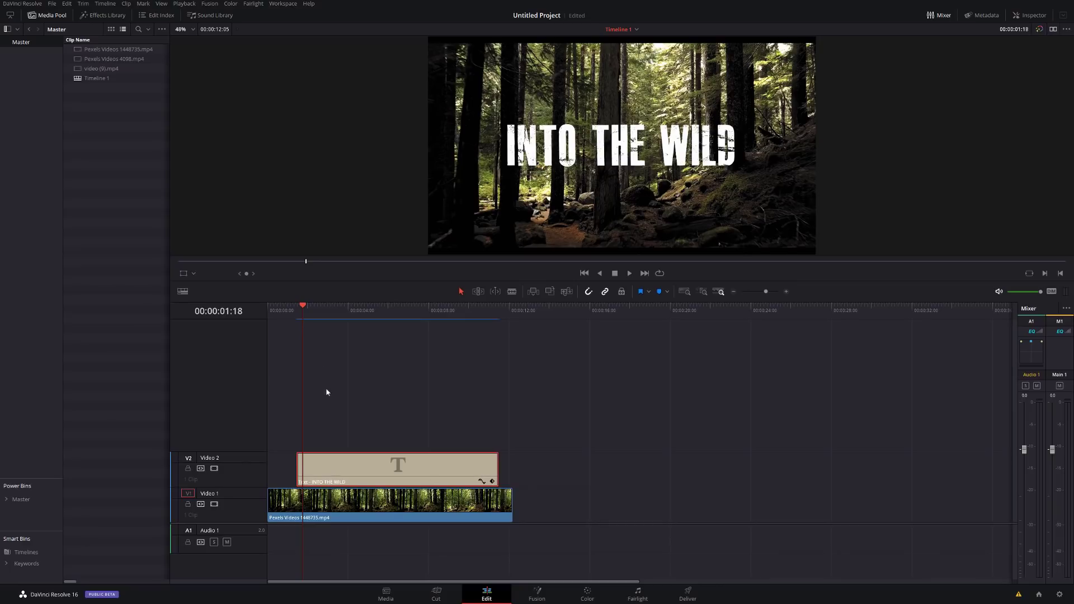
left_click_drag(300, 307, 296, 307)
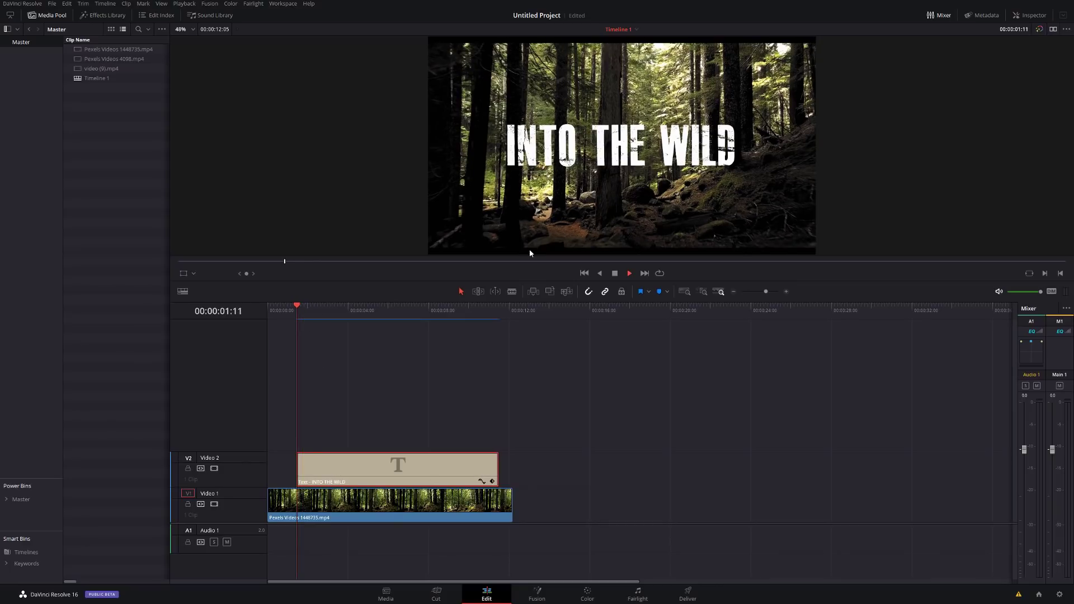
left_click(286, 309)
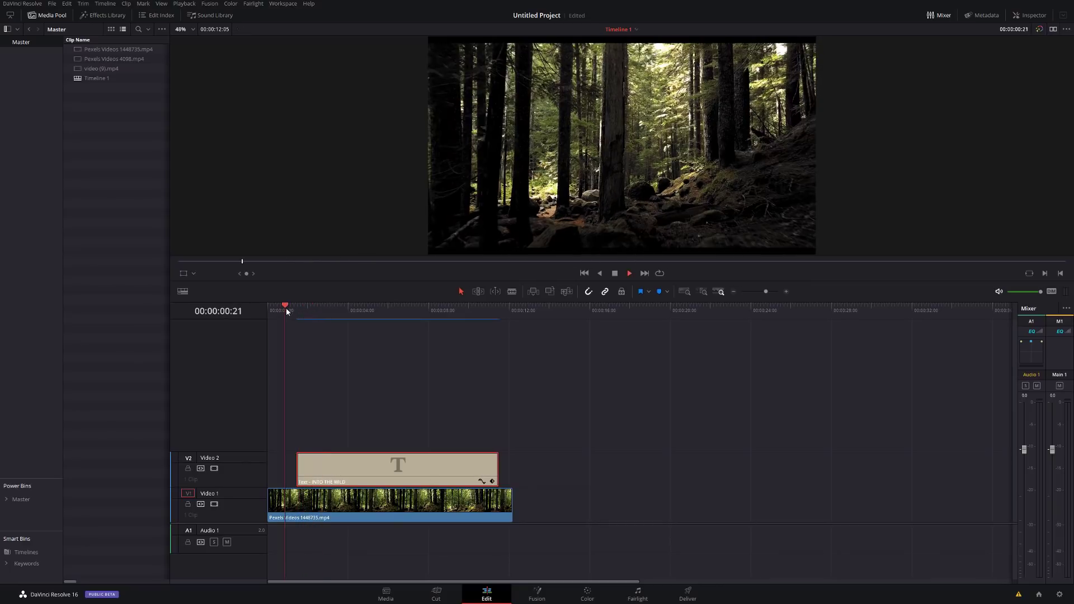
left_click(481, 309)
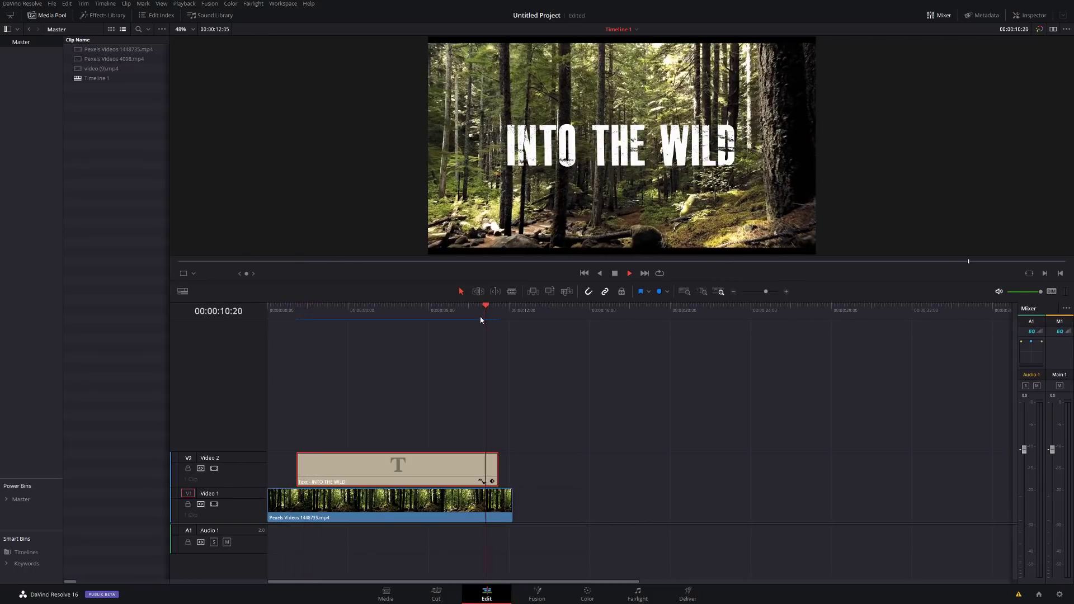
key("space")
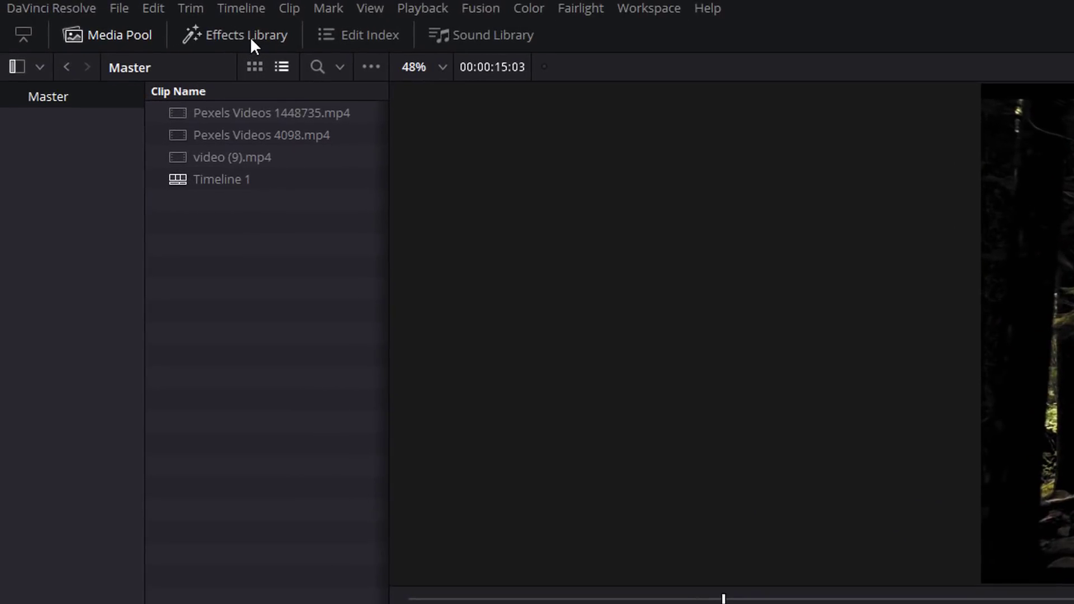
left_click(250, 36)
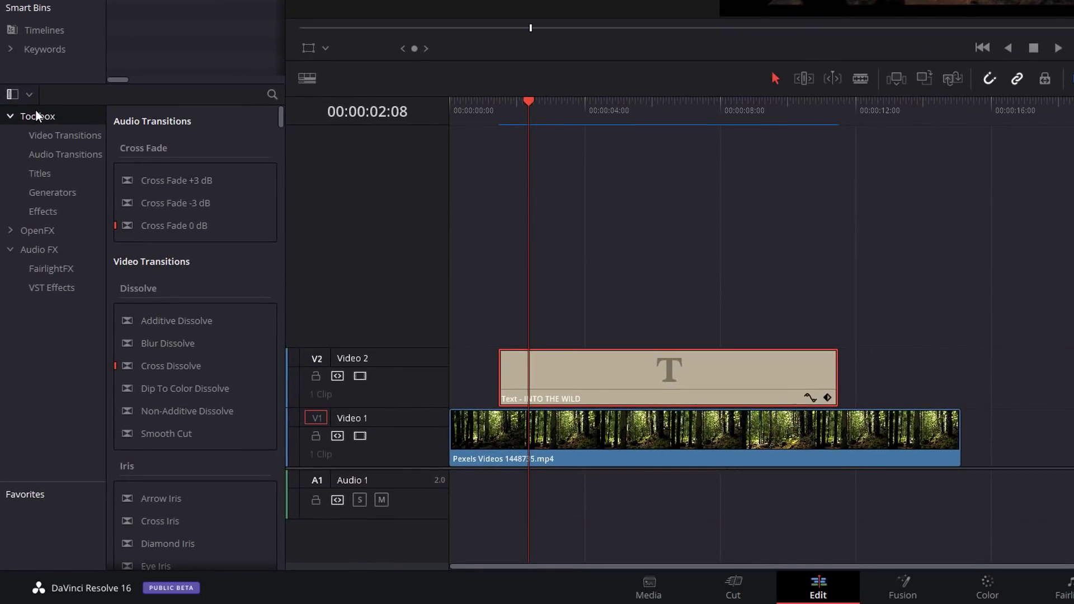
- Show Video Transitions, then give the INTO THE WILD title a roughly half-second fade-in and preview it
left_click(54, 134)
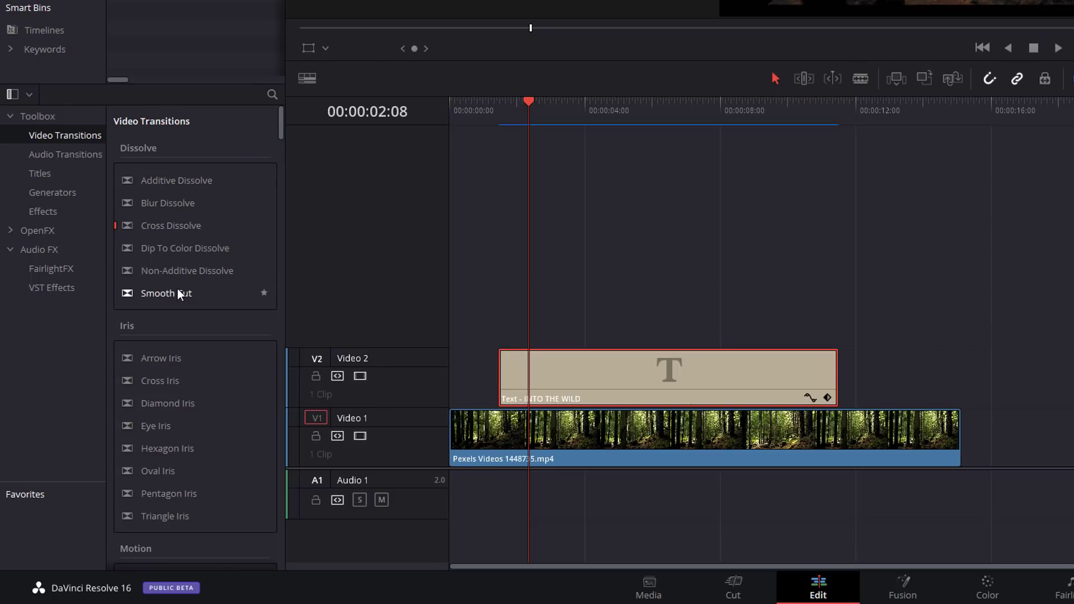
left_click(502, 112)
left_click_drag(501, 352, 518, 354)
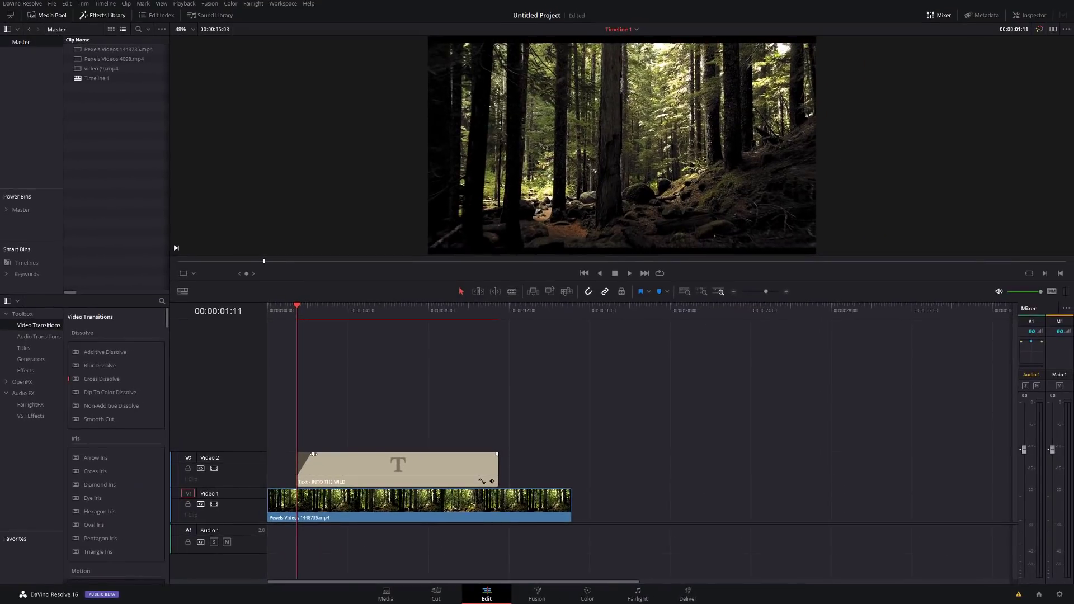
key("space")
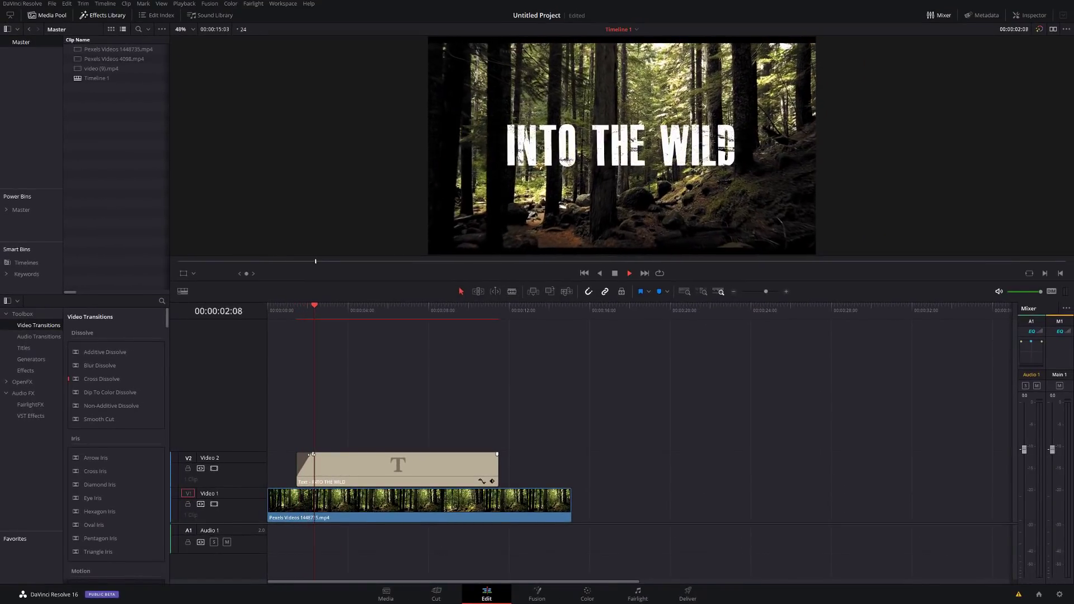
key("space")
- Apply a Push transition to the title clip's start and shorten it to just over a second
scroll(119, 340, "down", 2)
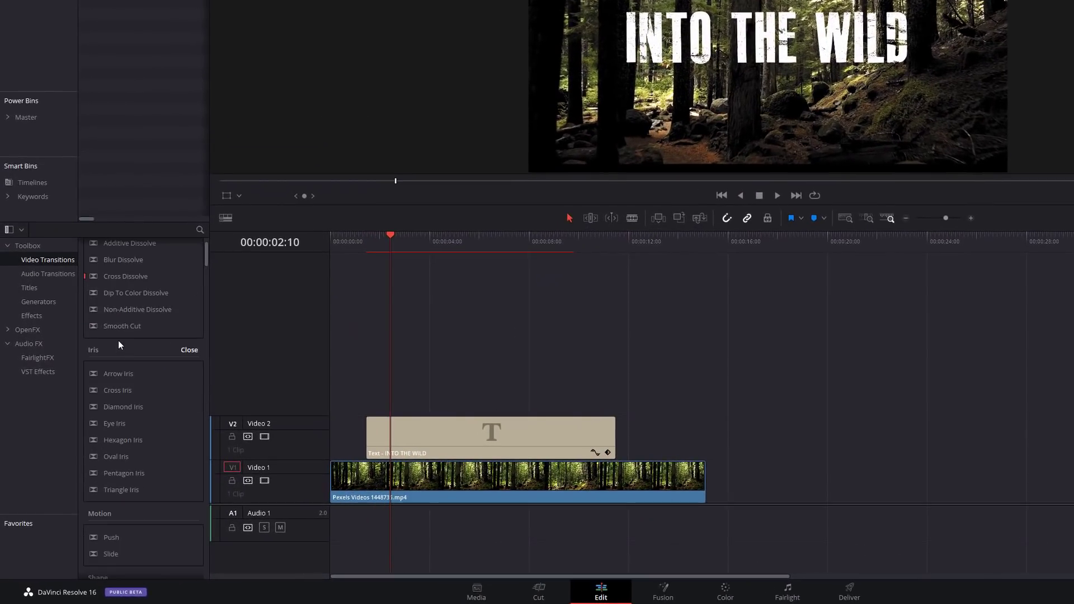
scroll(118, 340, "down", 3)
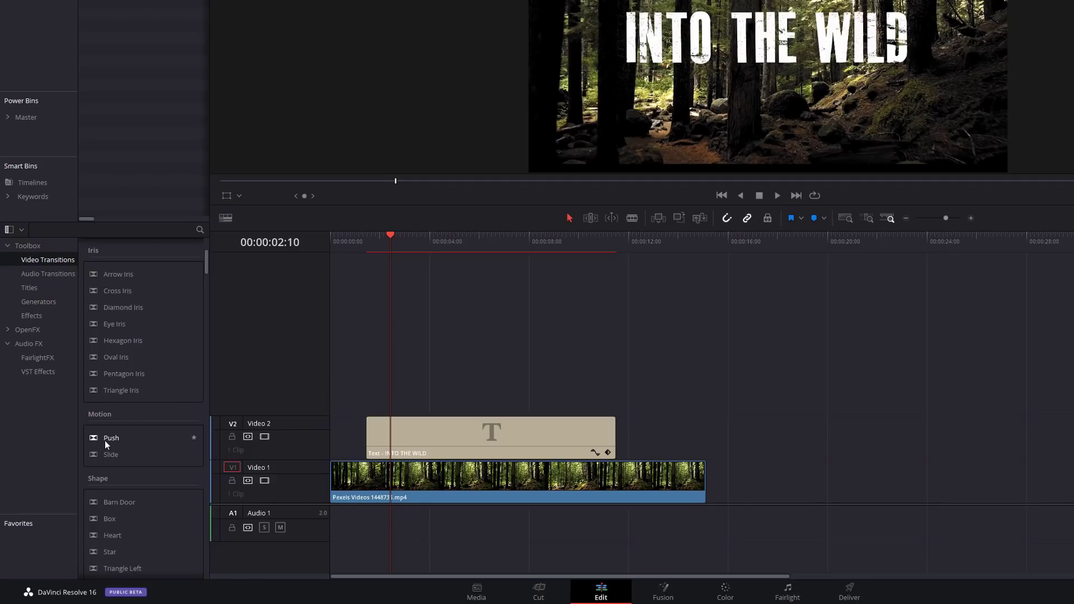
left_click_drag(301, 433, 373, 424)
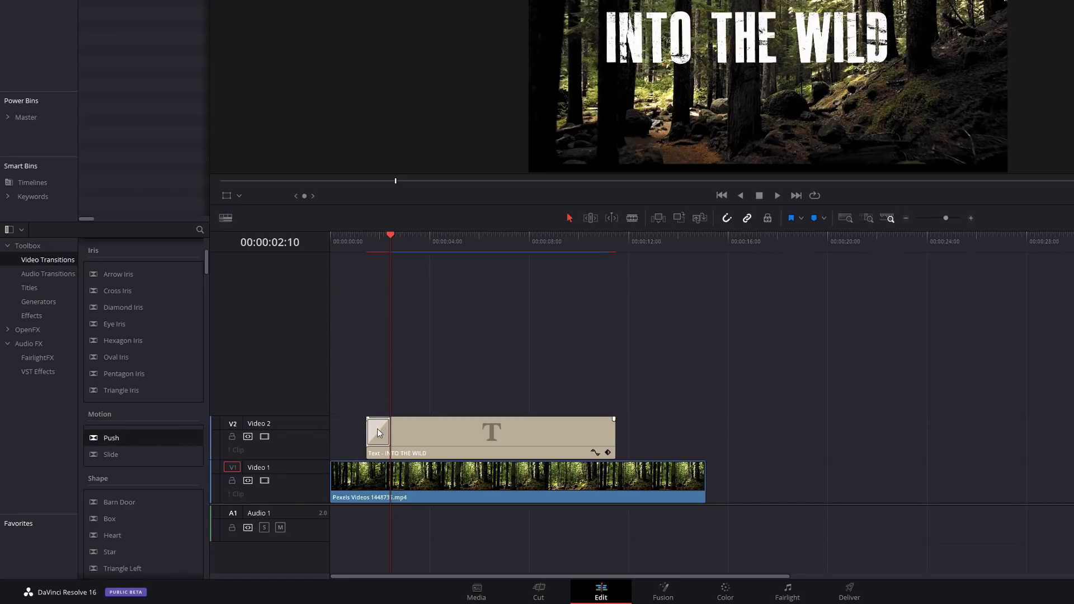
left_click_drag(390, 433, 414, 432)
- Play back the title's Push entrance twice from just before the clip
left_click(354, 238)
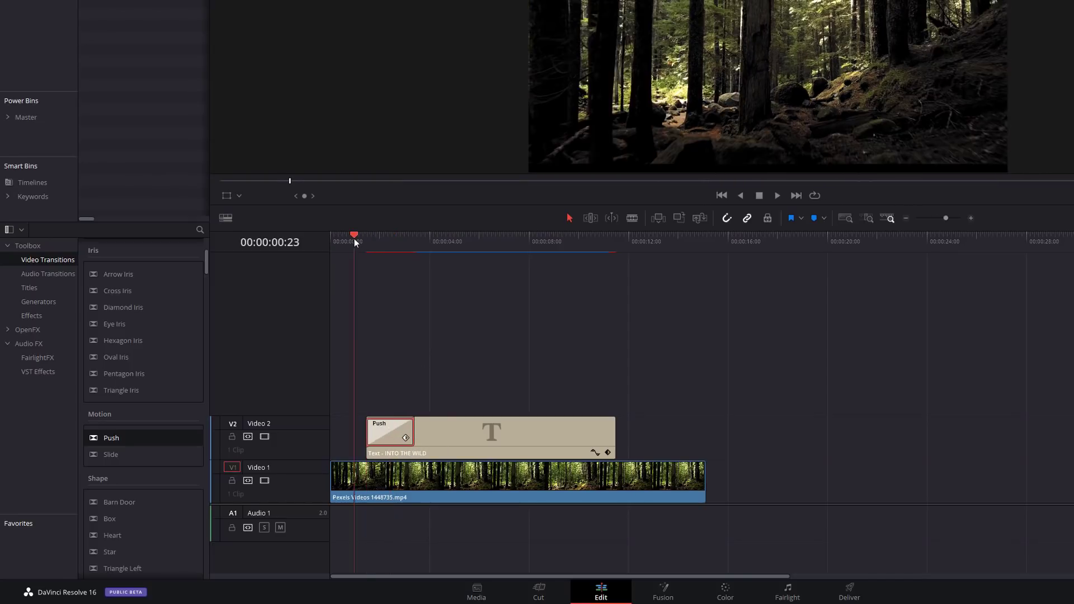
key("space")
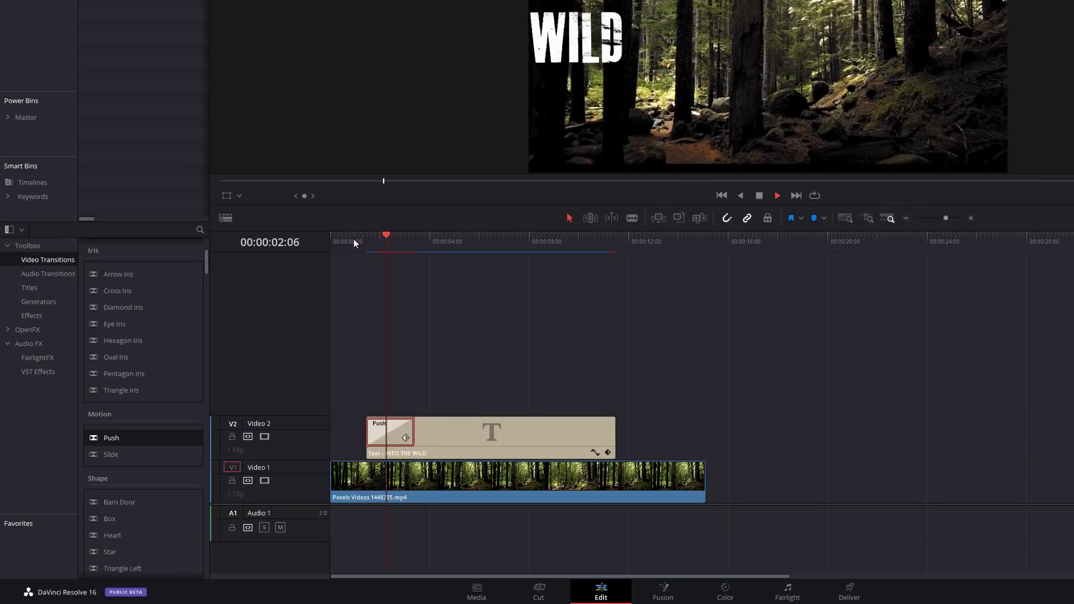
key("space")
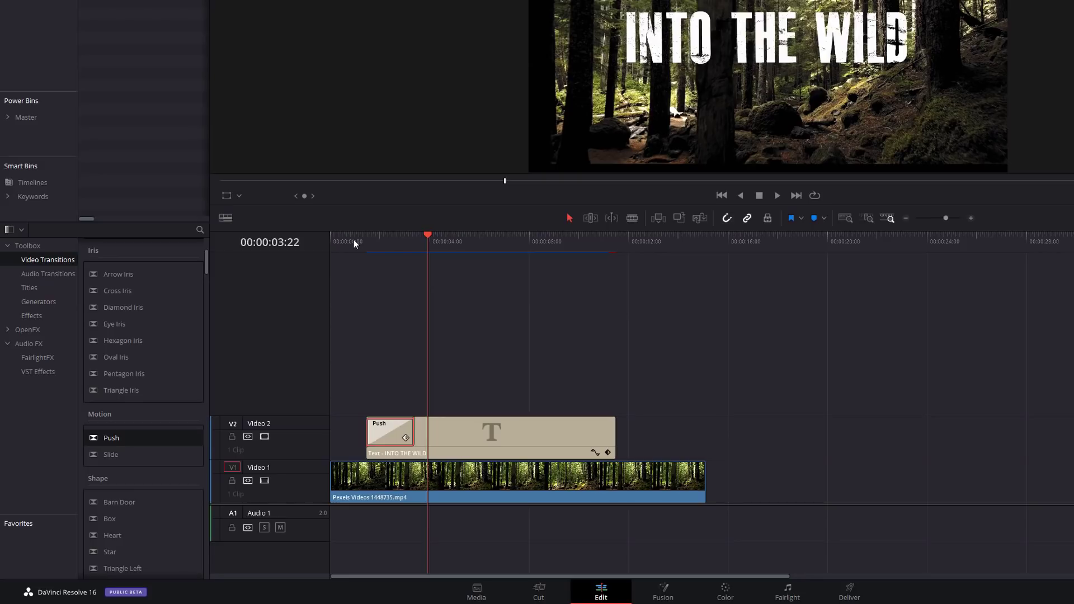
left_click(365, 237)
key("space")
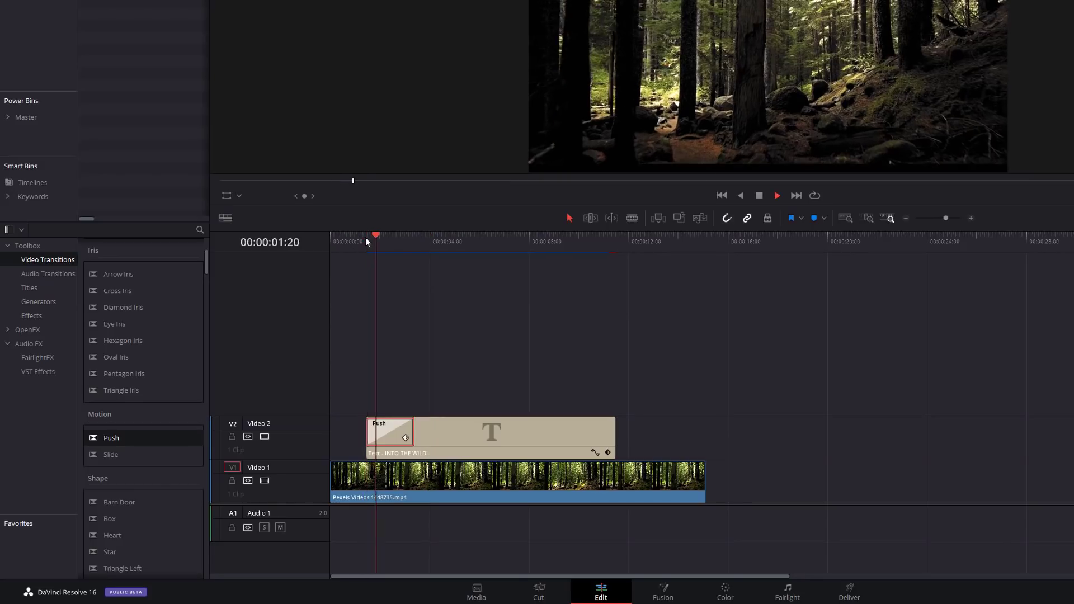
key("space")
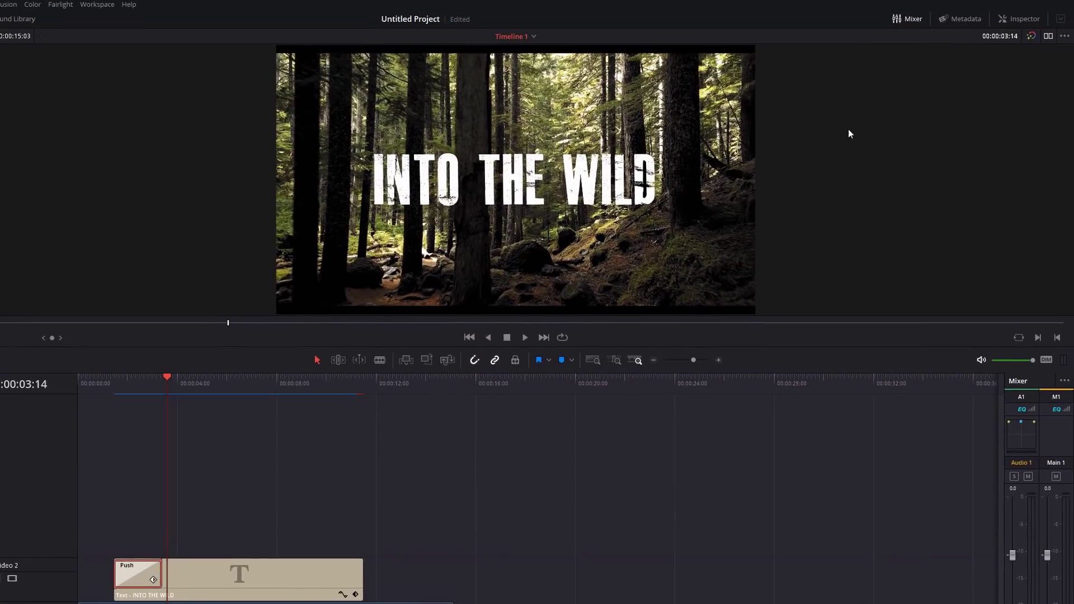
left_click(1016, 21)
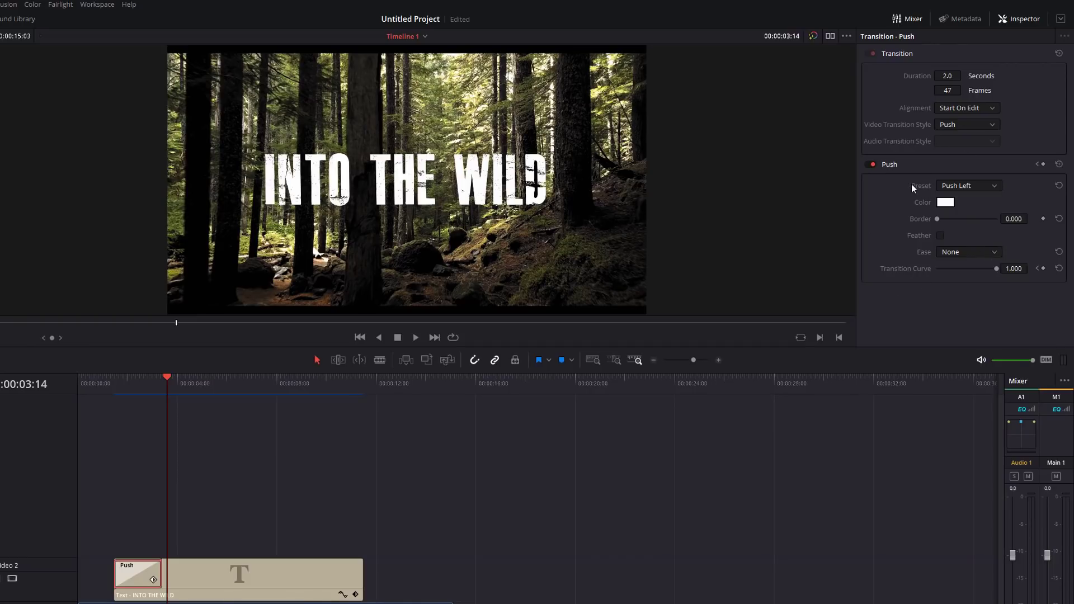
left_click(967, 187)
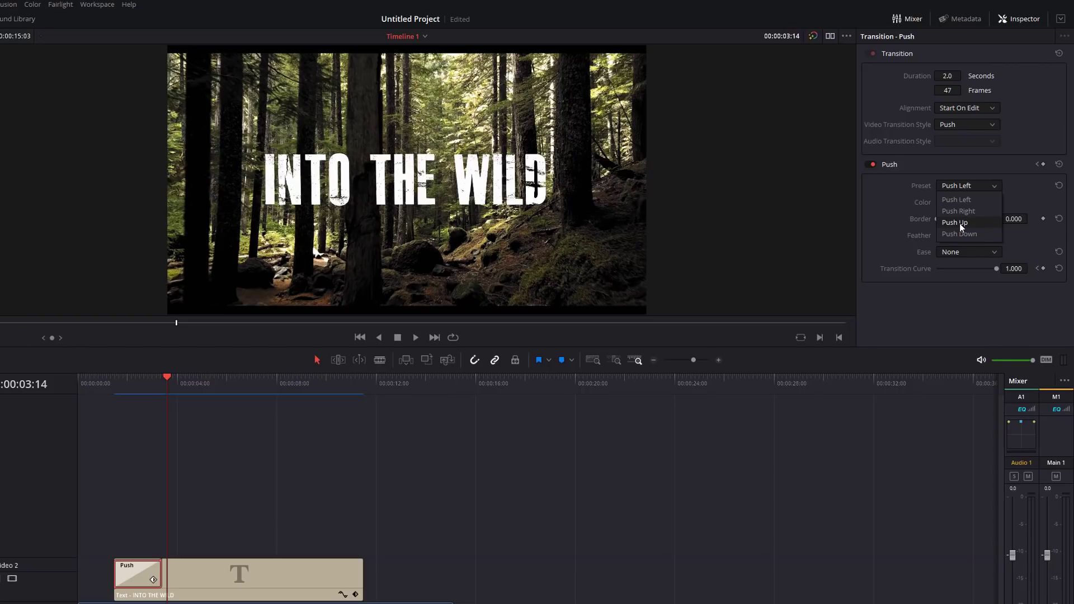
left_click(961, 223)
left_click(145, 386)
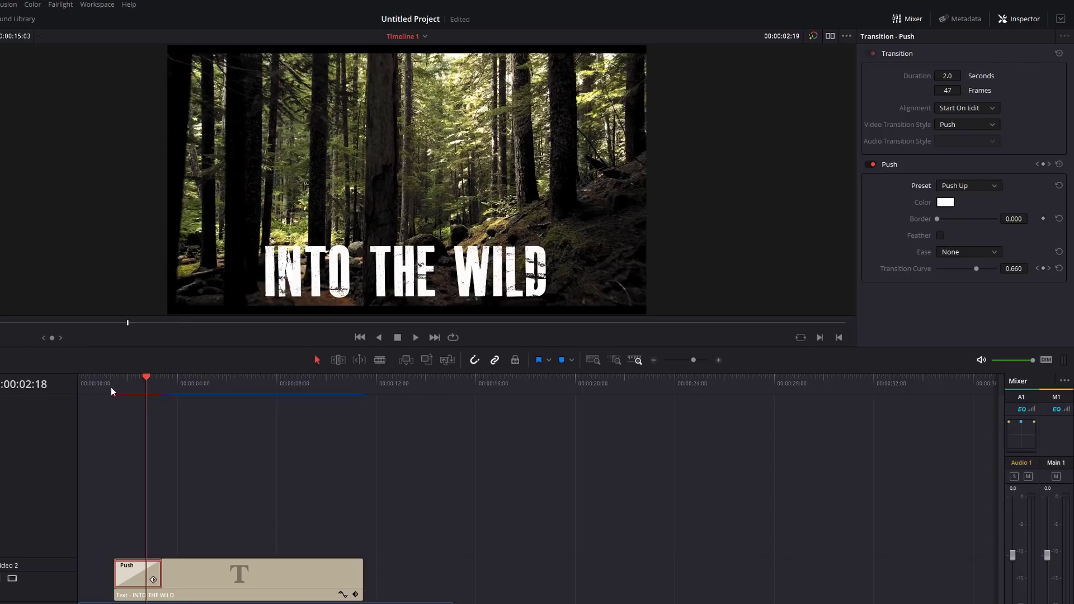
left_click(112, 387)
key("space")
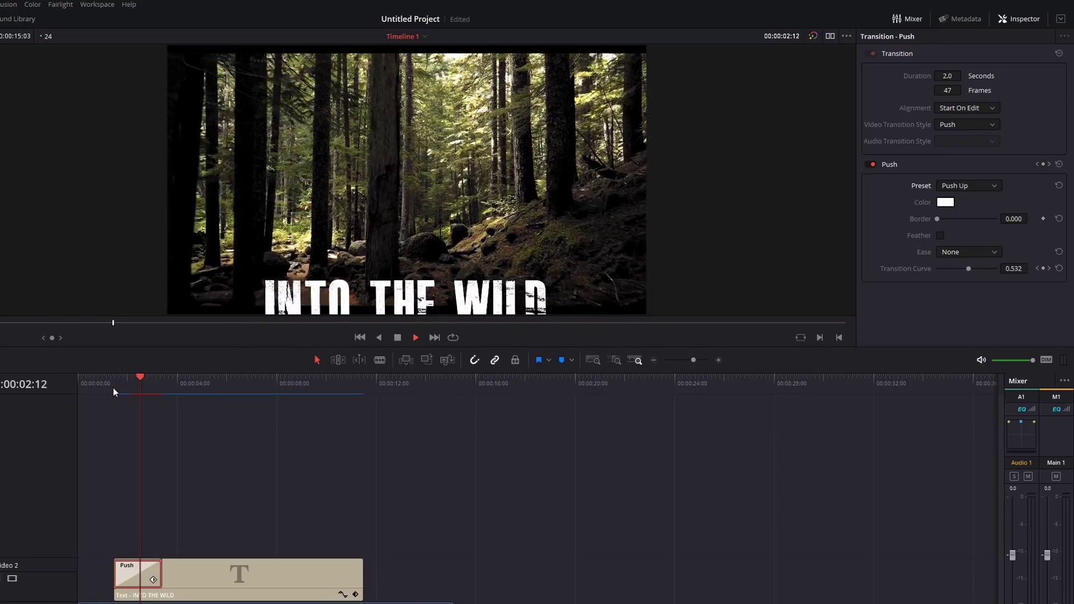
key("space")
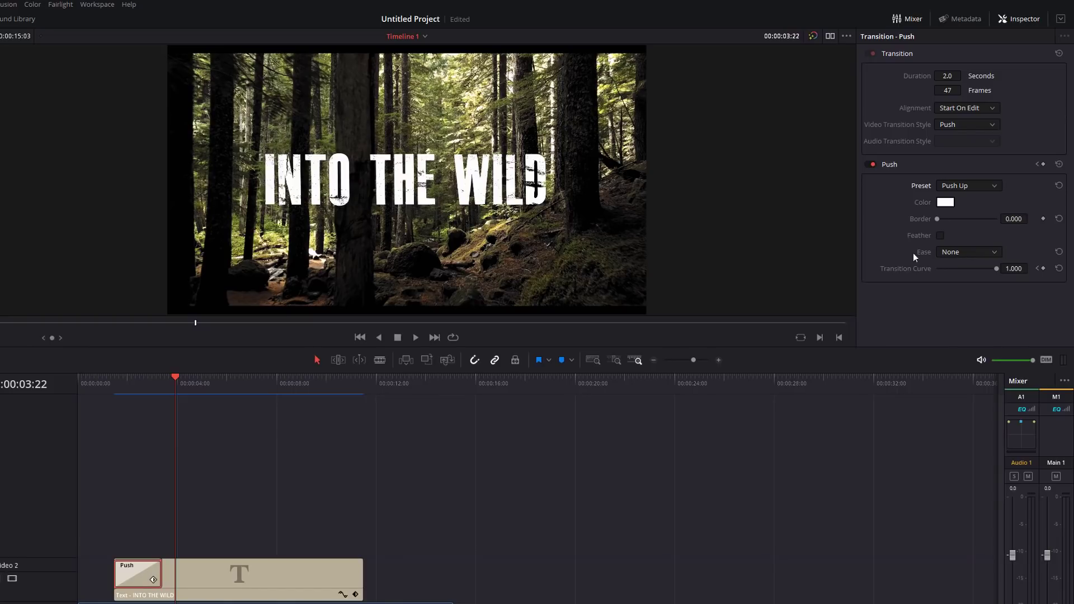
left_click(118, 378)
key("space")
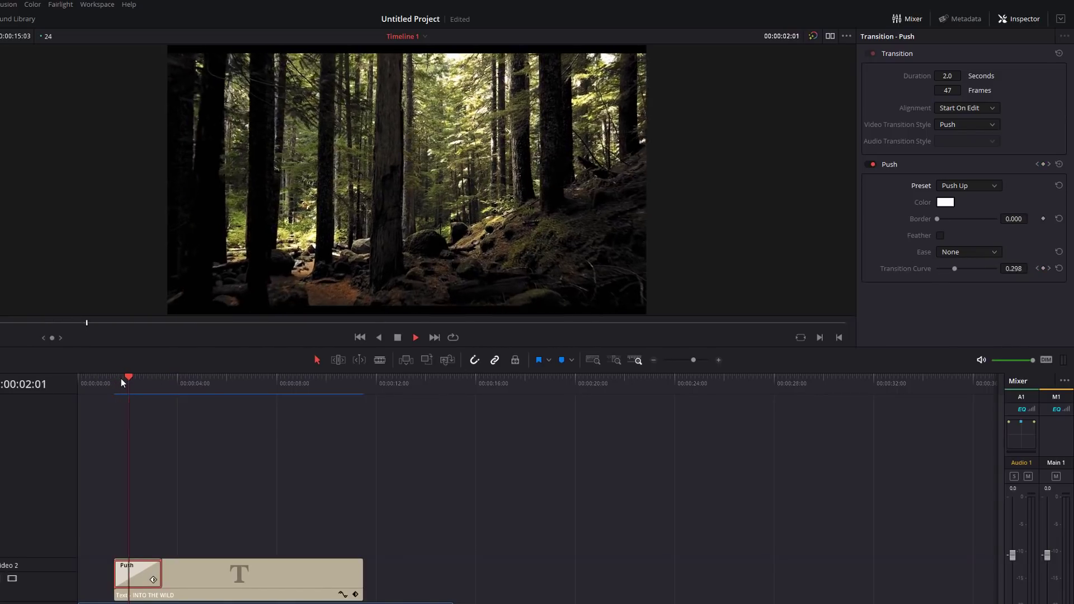
key("space")
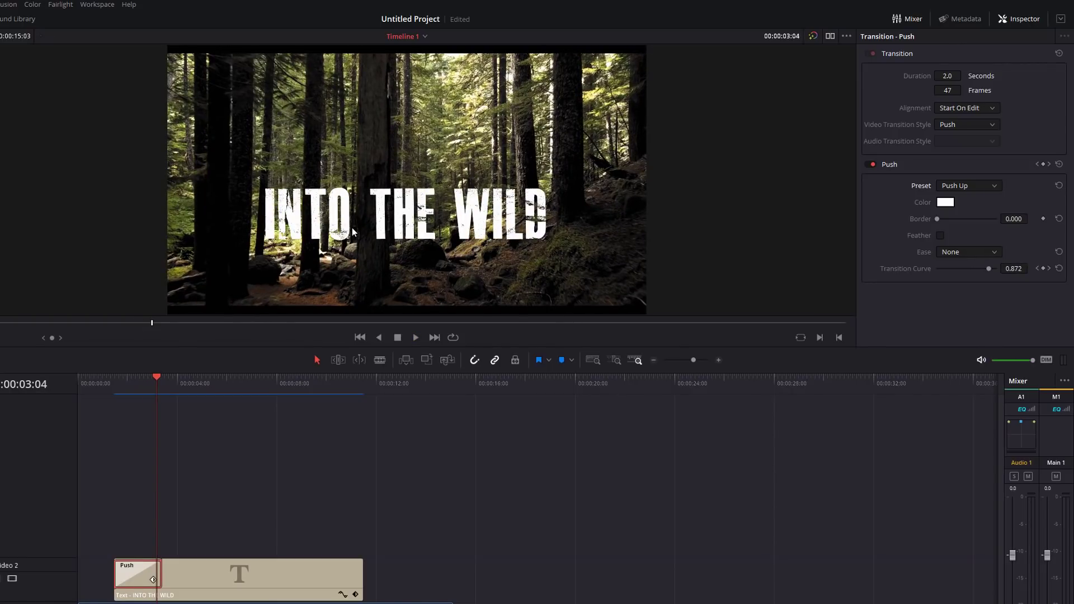
left_click(955, 253)
left_click_drag(139, 377, 122, 381)
key("space")
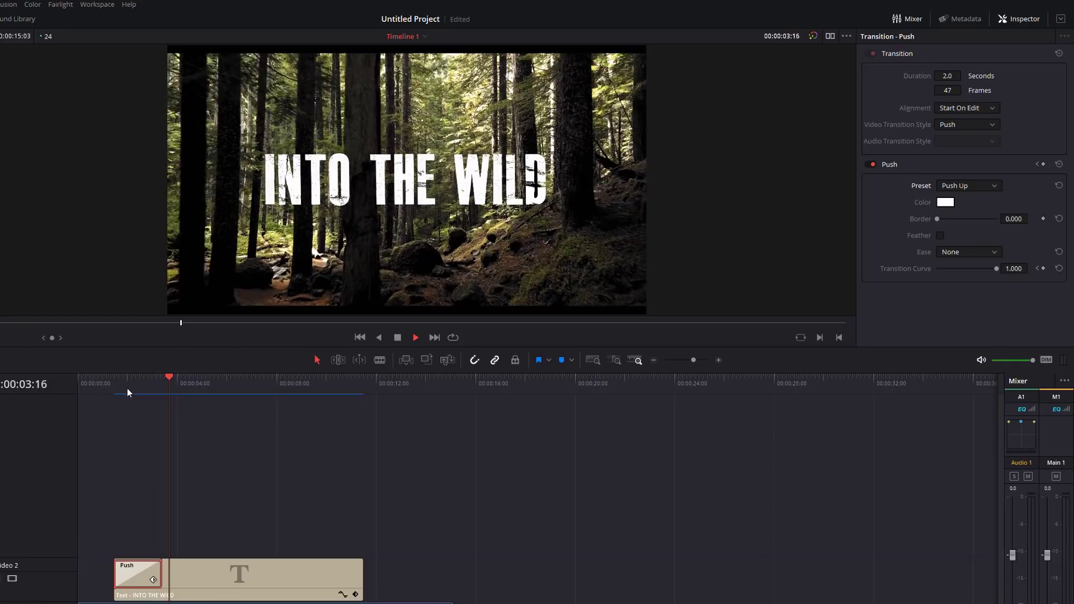
key("space")
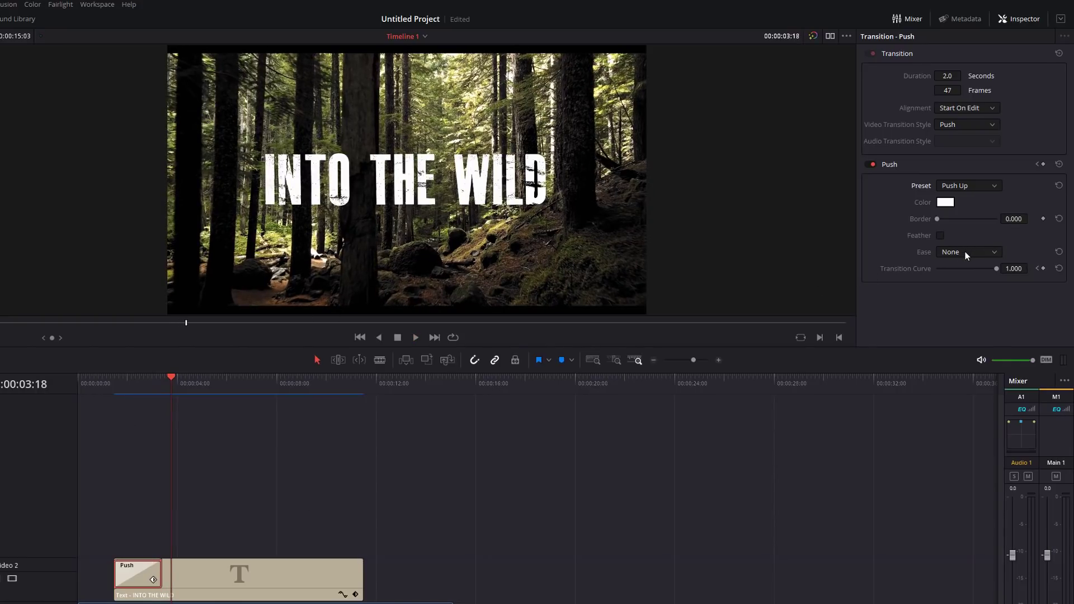
- Set the Push Up transition's Ease to Out and preview the title's eased entrance
left_click(966, 256)
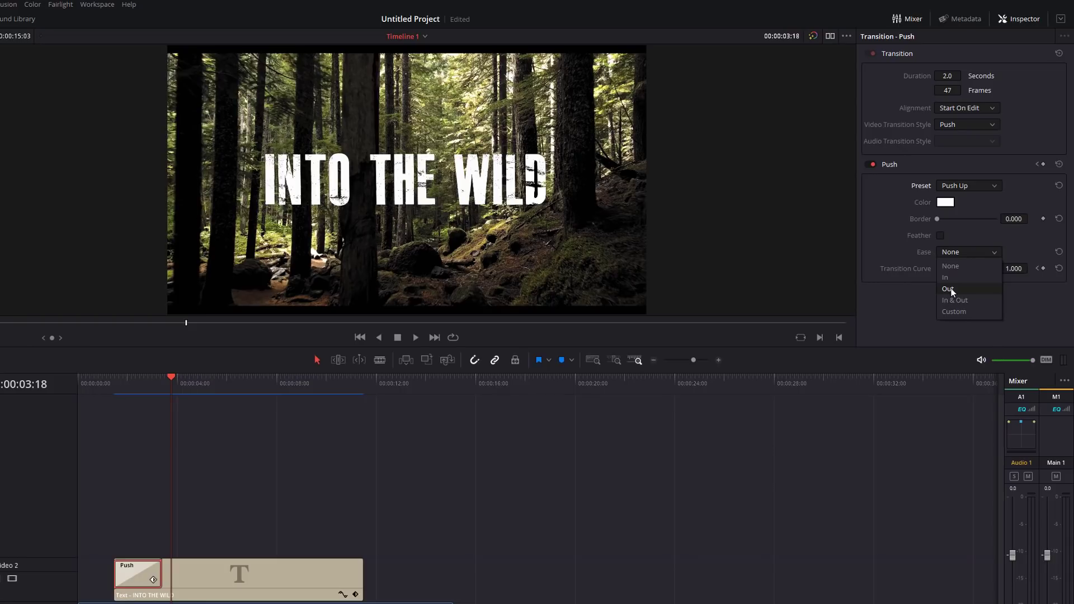
left_click(953, 292)
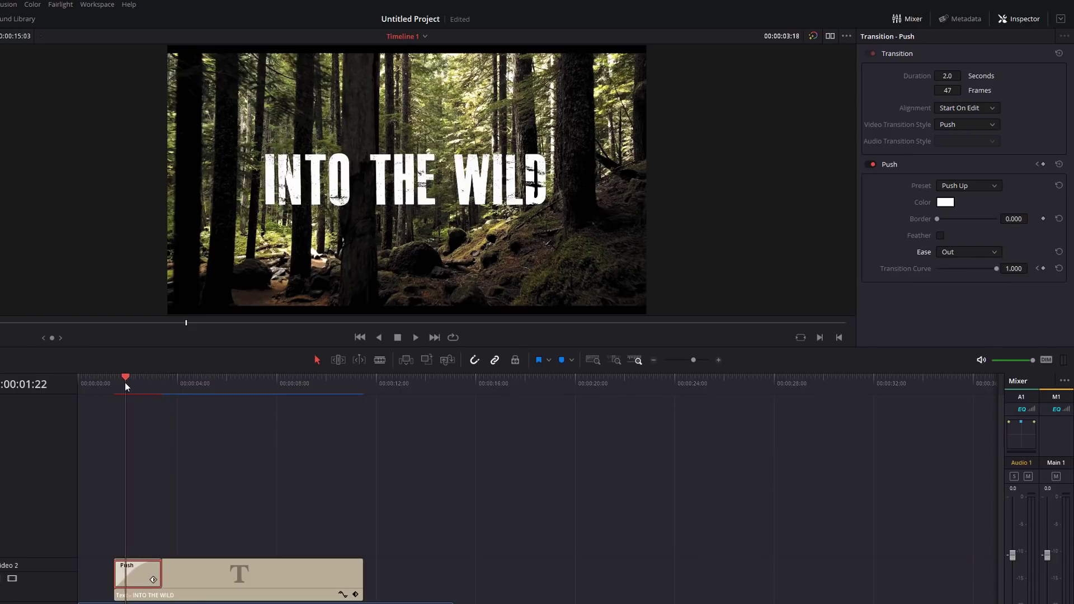
left_click_drag(145, 384, 103, 437)
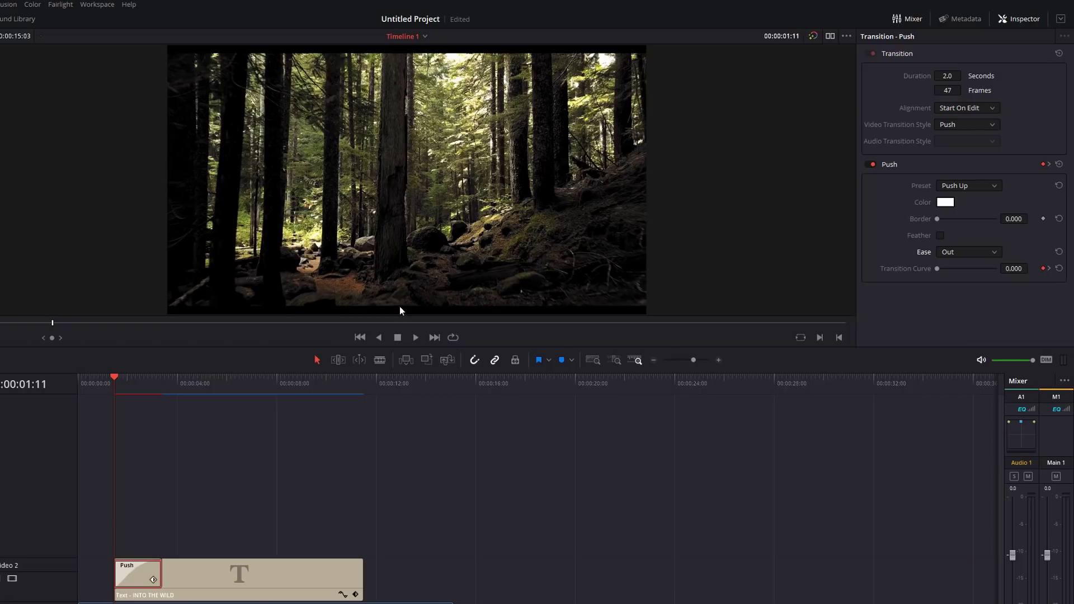
left_click(101, 386)
key("space")
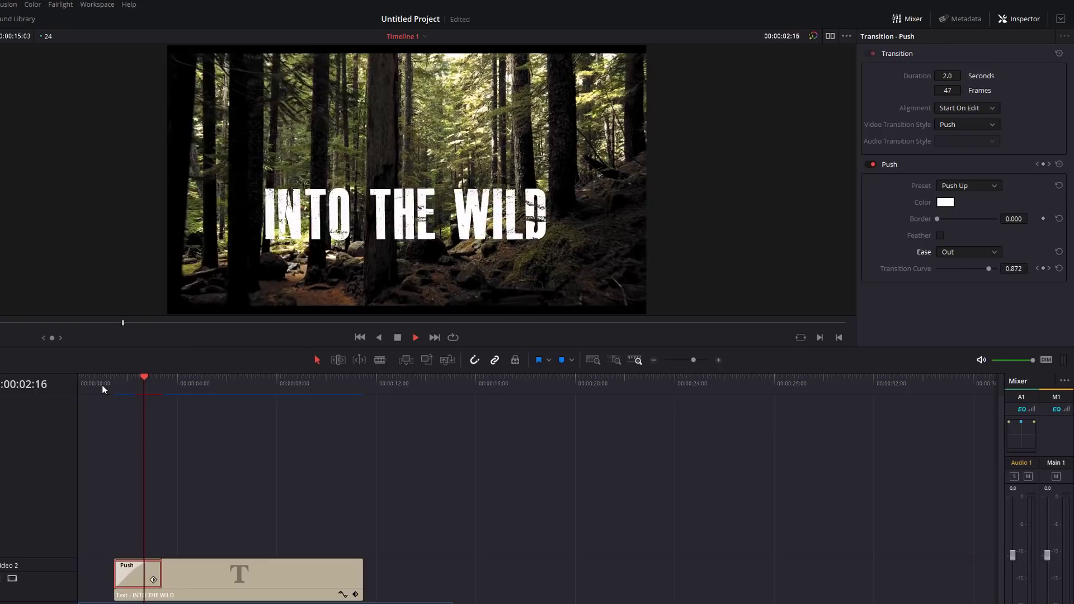
left_click(112, 384)
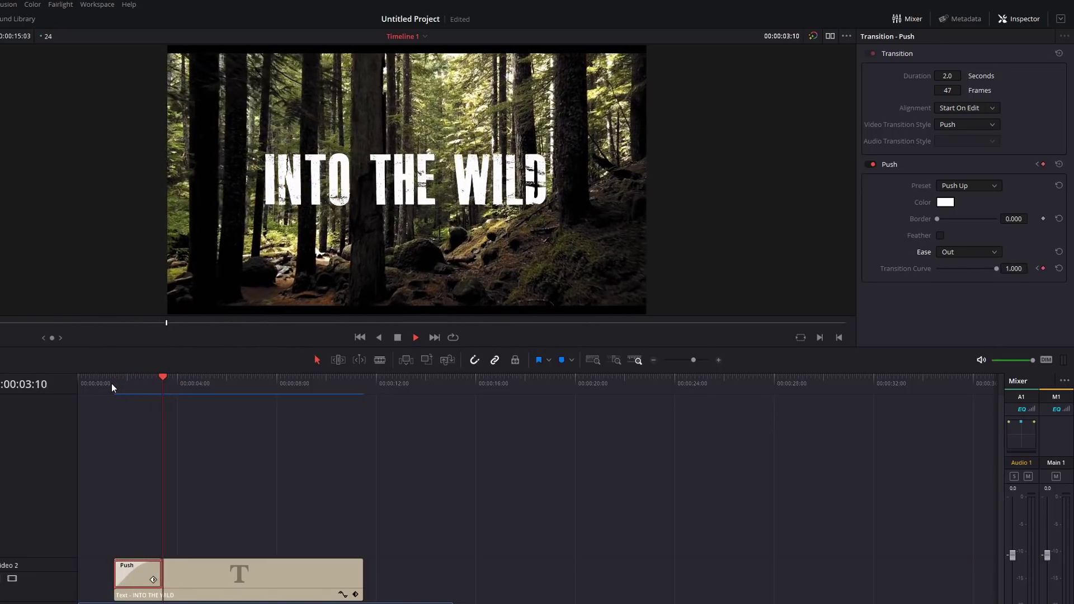
key("space")
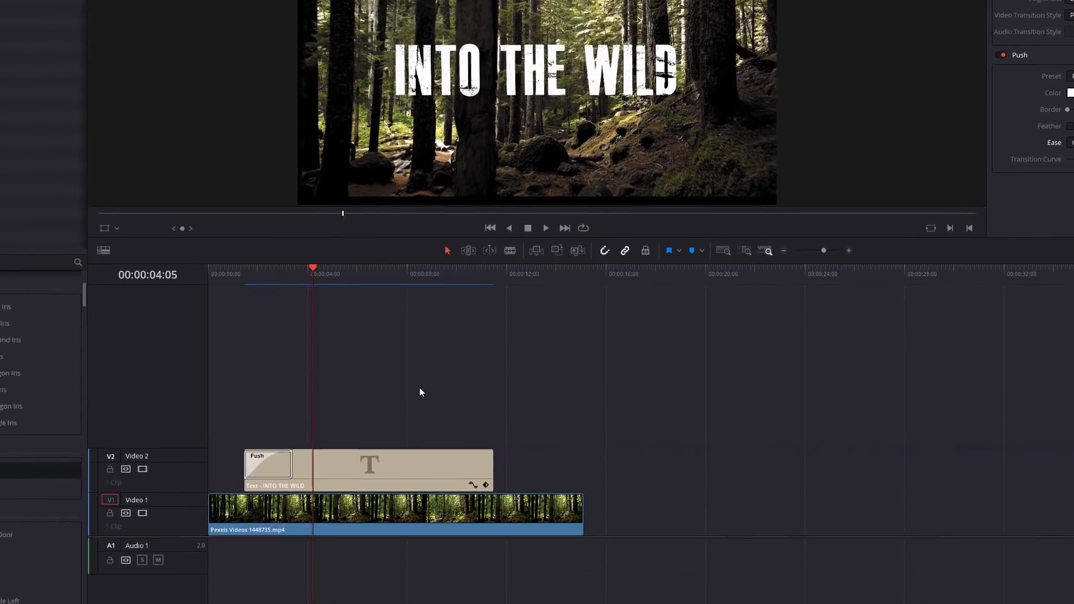
- Alt-drag a copy of the start Push transition onto the end of the text clip
left_click(310, 358)
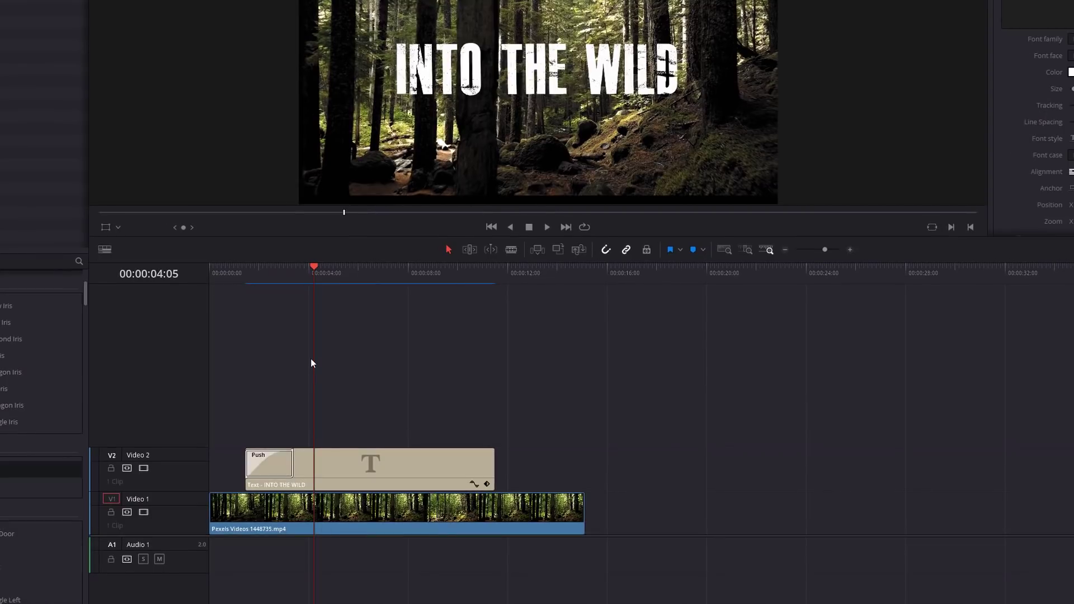
left_click(271, 468)
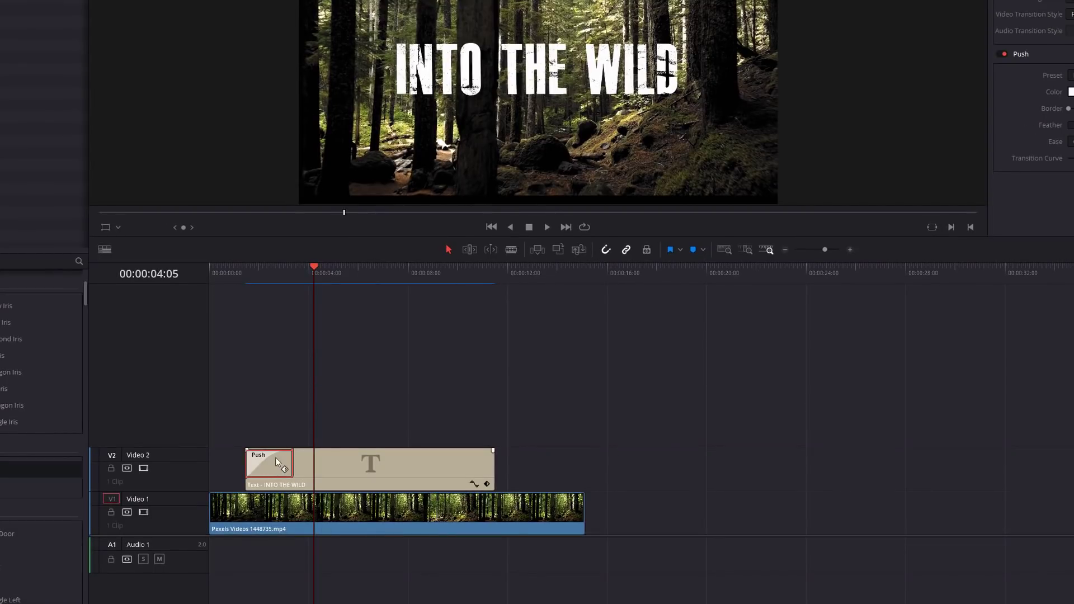
key("alt")
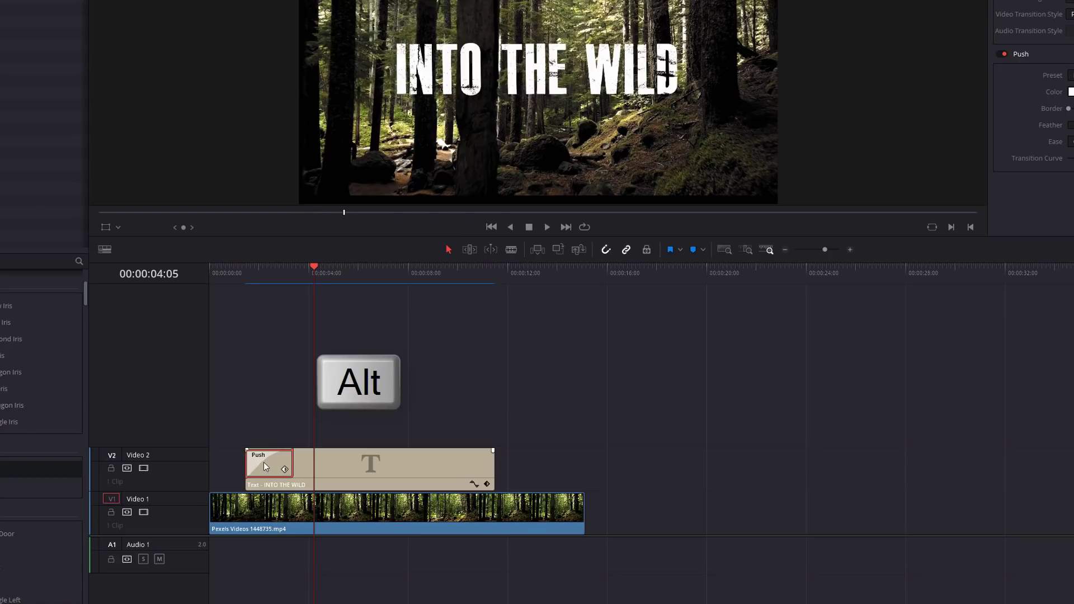
left_click_drag(413, 469, 480, 465)
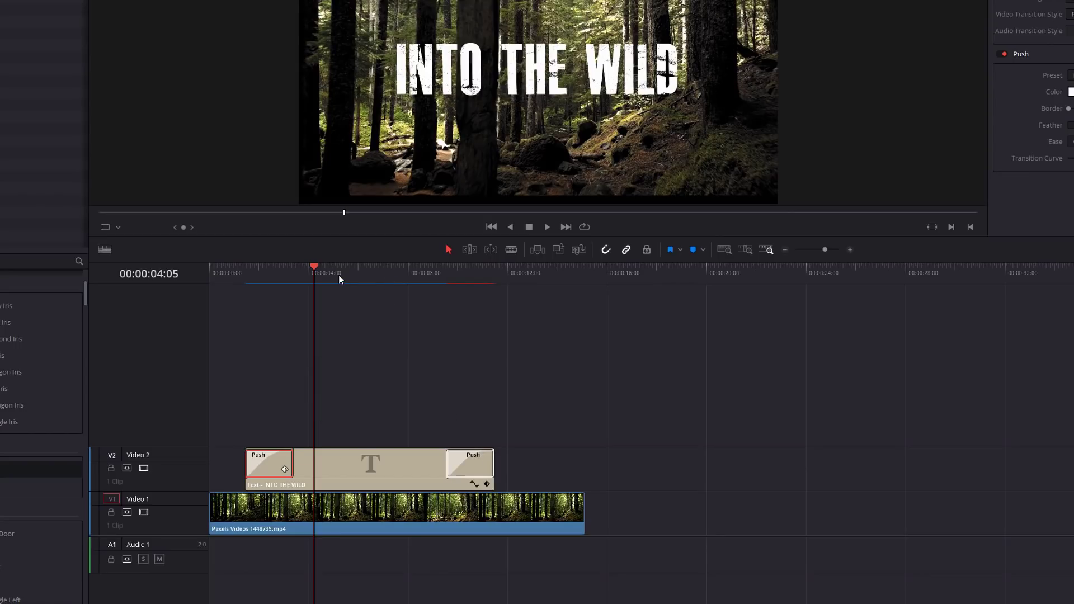
- Preview the title's new Push exit and select the copied transition
left_click_drag(340, 280, 442, 291)
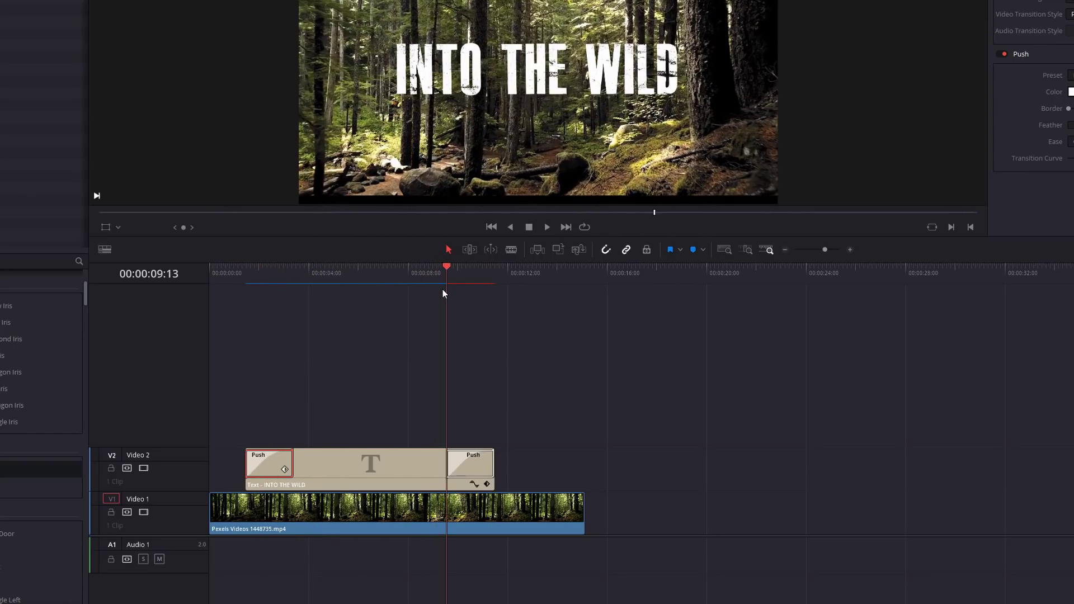
key("space")
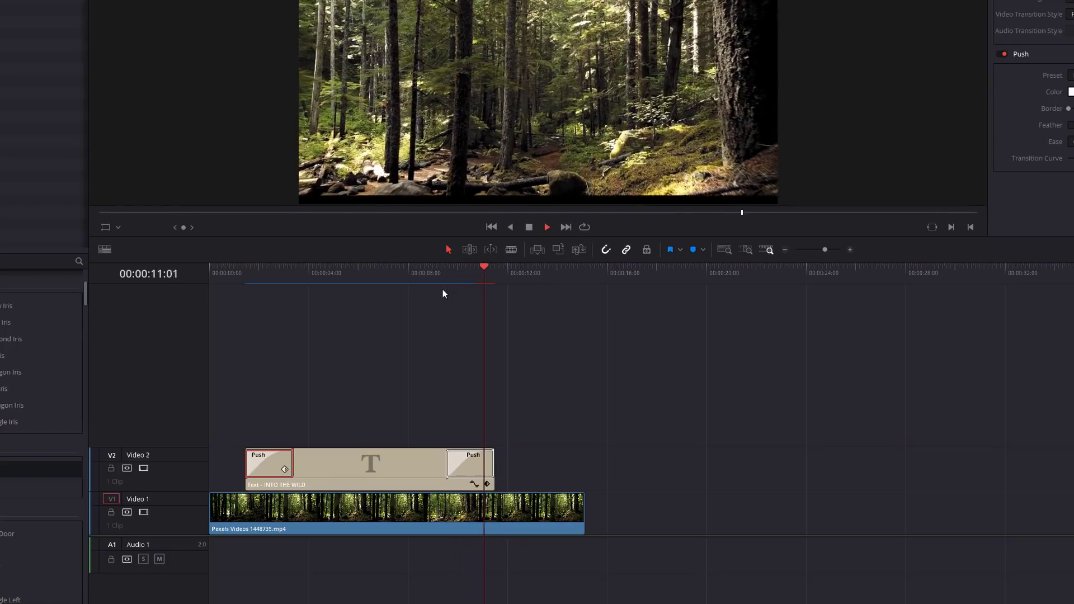
key("space")
left_click(457, 472)
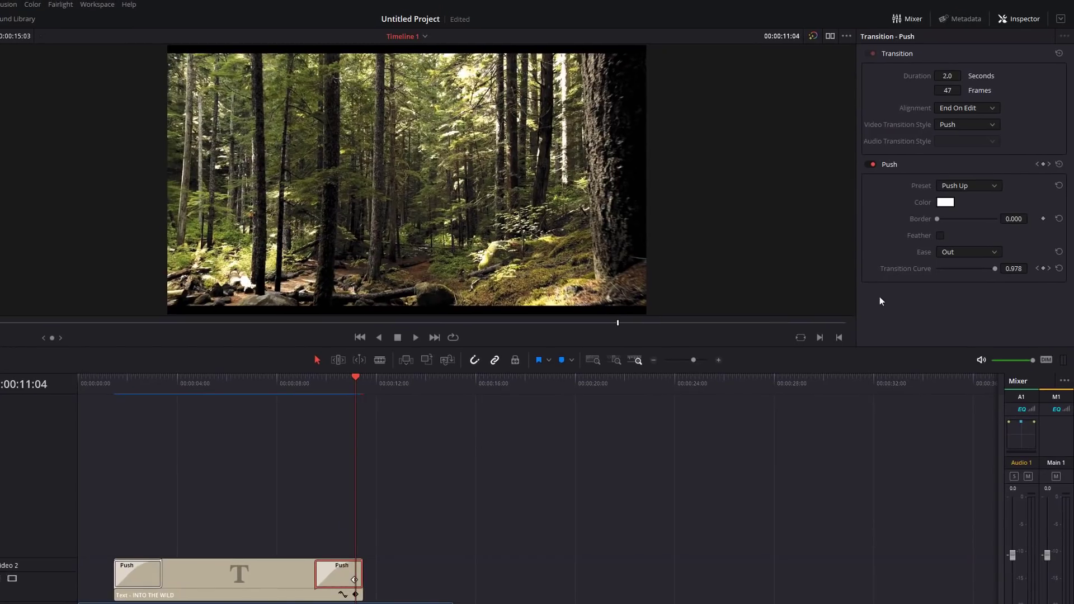
- Set the ending Push transition's Ease to In and preview the title's exit
left_click(963, 252)
left_click(961, 276)
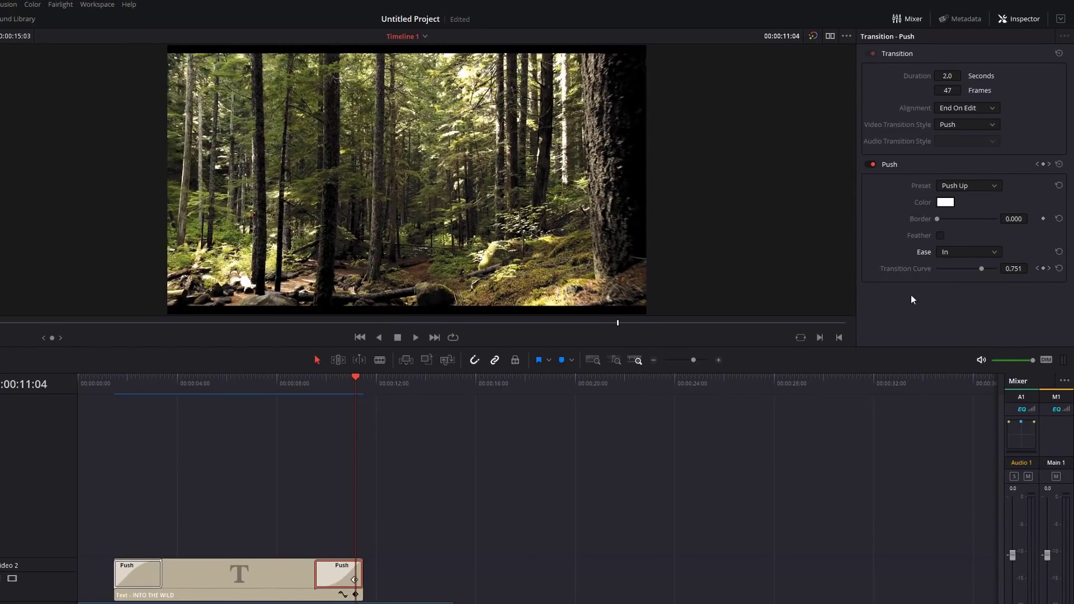
left_click(310, 383)
key("space")
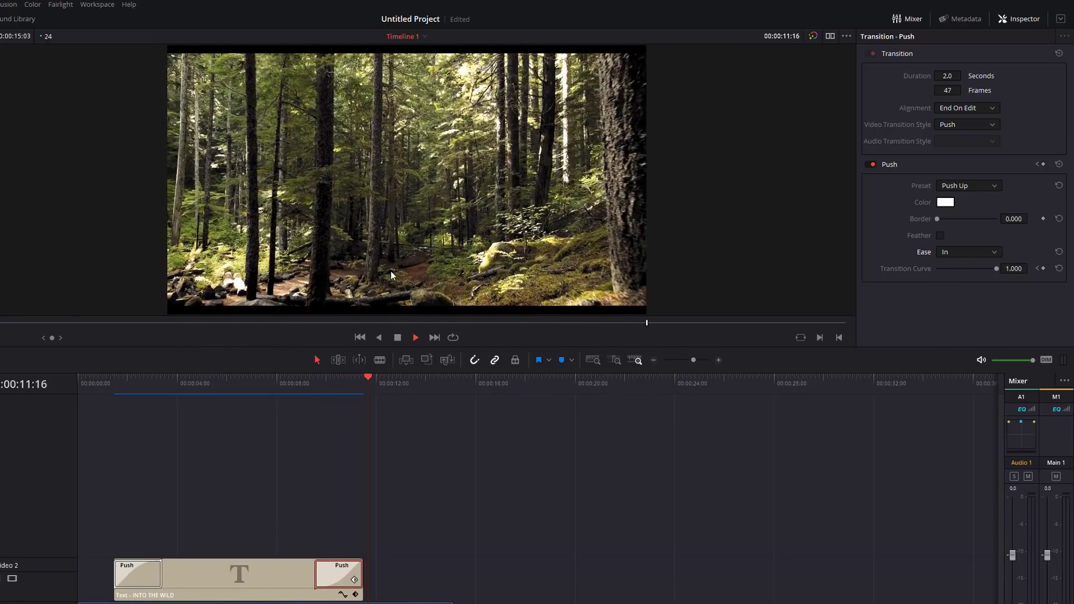
left_click(314, 385)
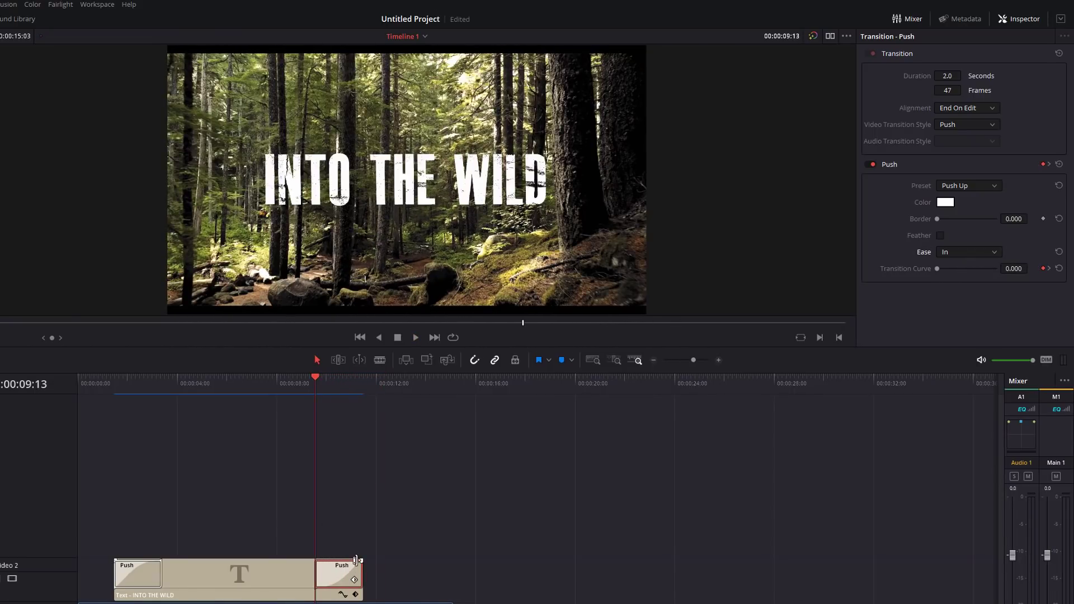
- Change the Push preset to Push Down and play back the title's animation
left_click(970, 188)
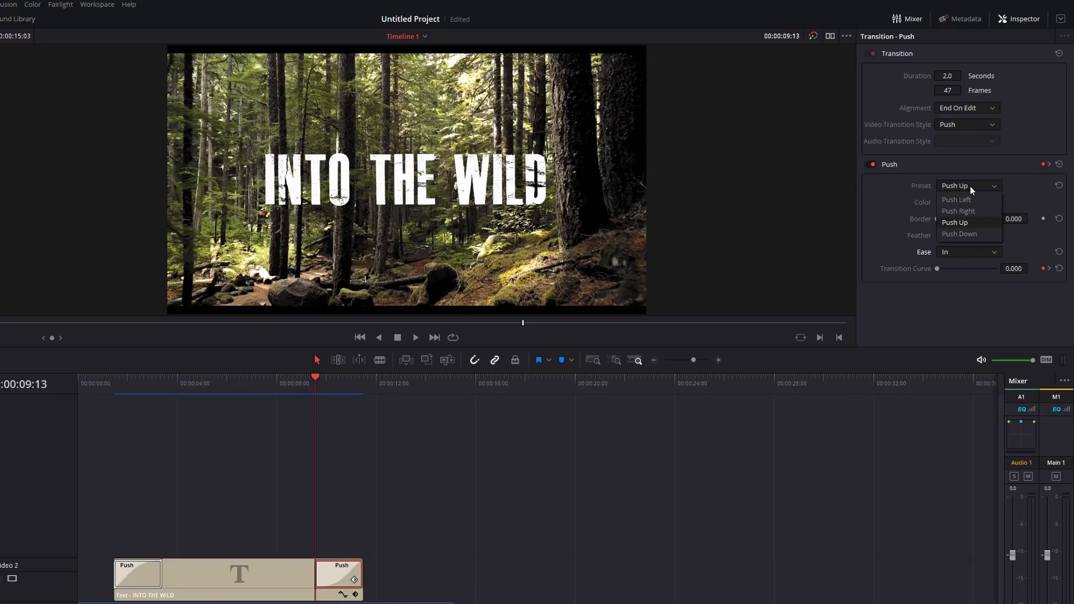
left_click(969, 234)
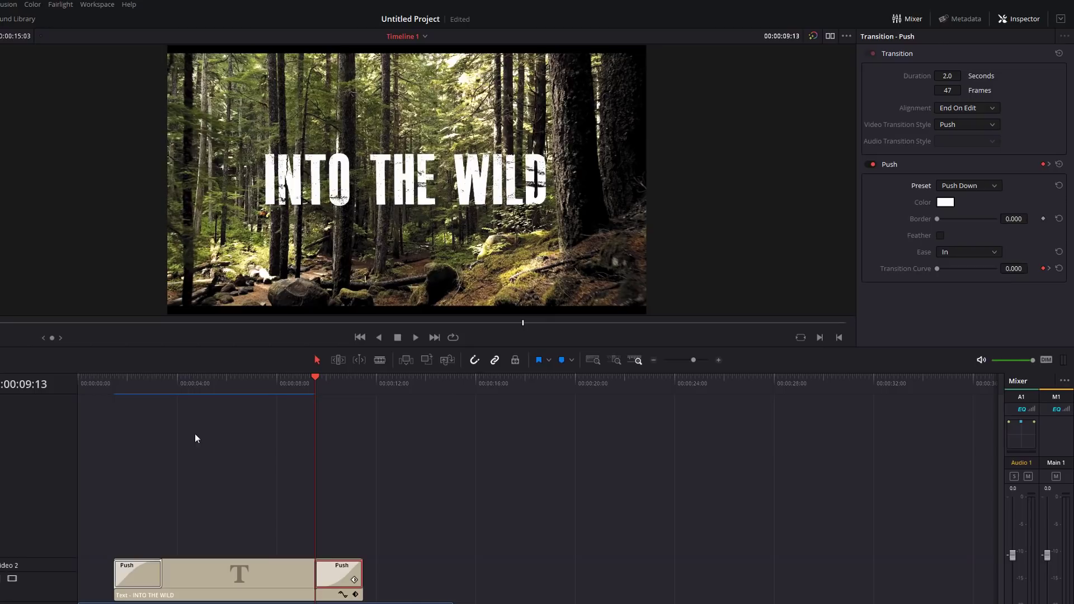
mouse_move(130, 385)
left_mouse_down()
mouse_move(108, 387)
mouse_move(243, 406)
mouse_move(300, 398)
left_mouse_up()
key("space")
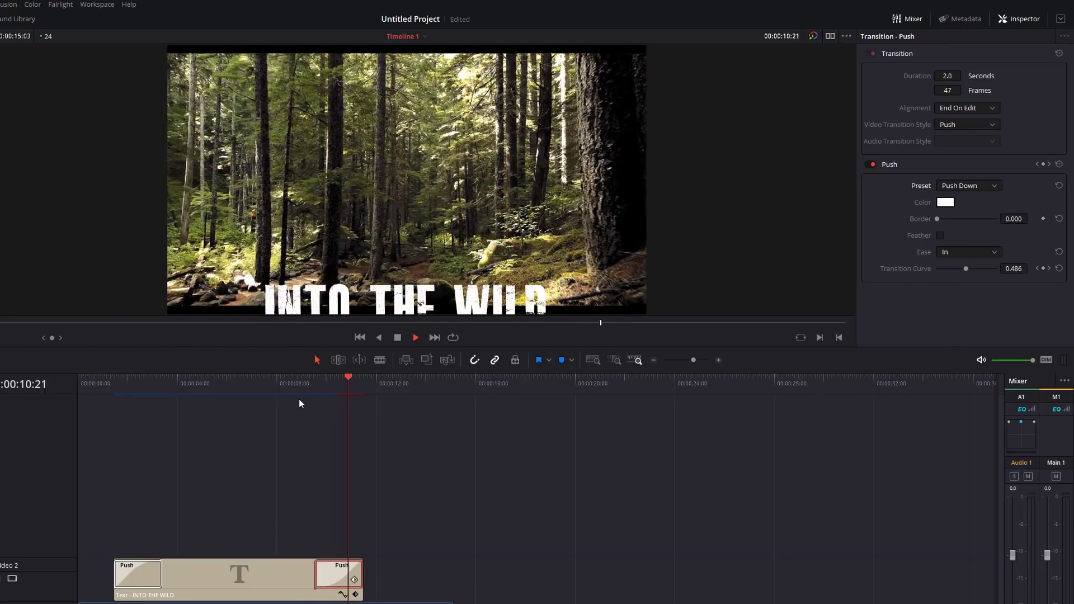
left_click(119, 387)
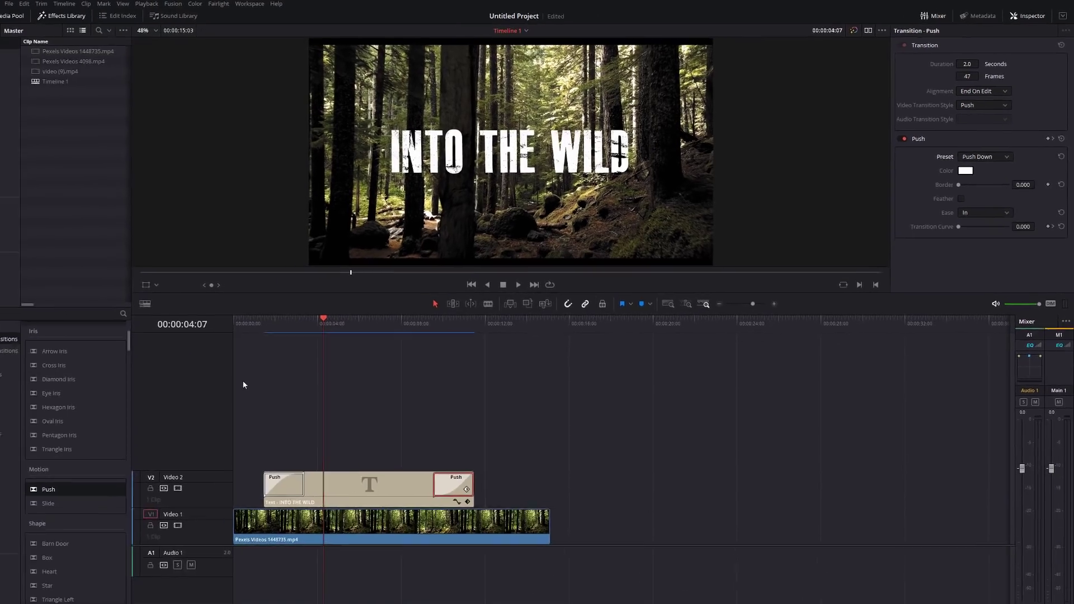
- Delete both Push transitions from the INTO THE WILD title clip
key("Delete")
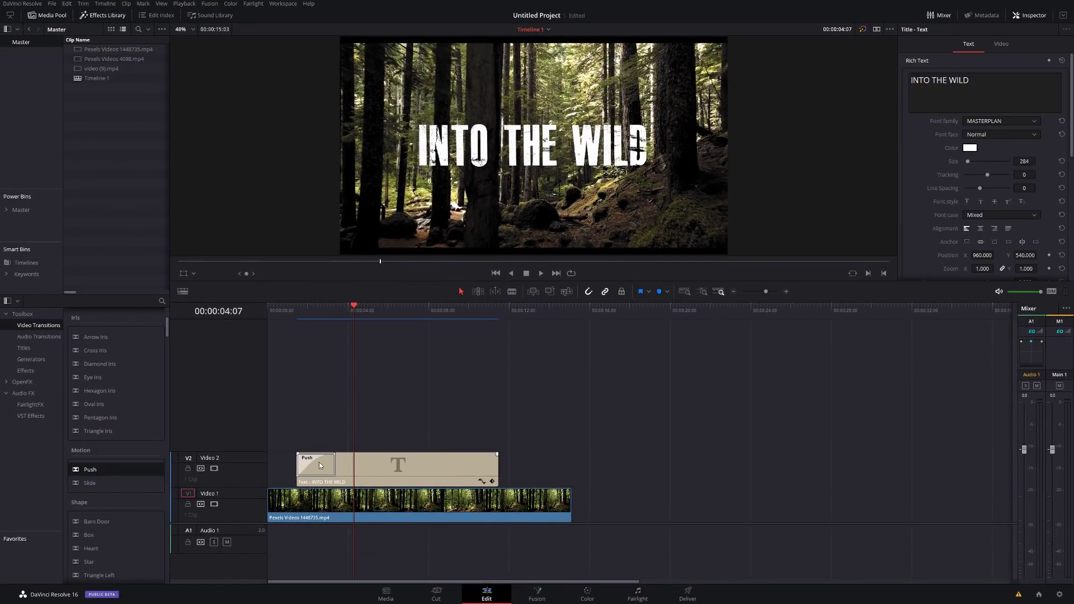
left_click(319, 462)
key("Delete")
- Add a Band Wipe to the title clip's start and preview the reveal
scroll(95, 391, "down", 3)
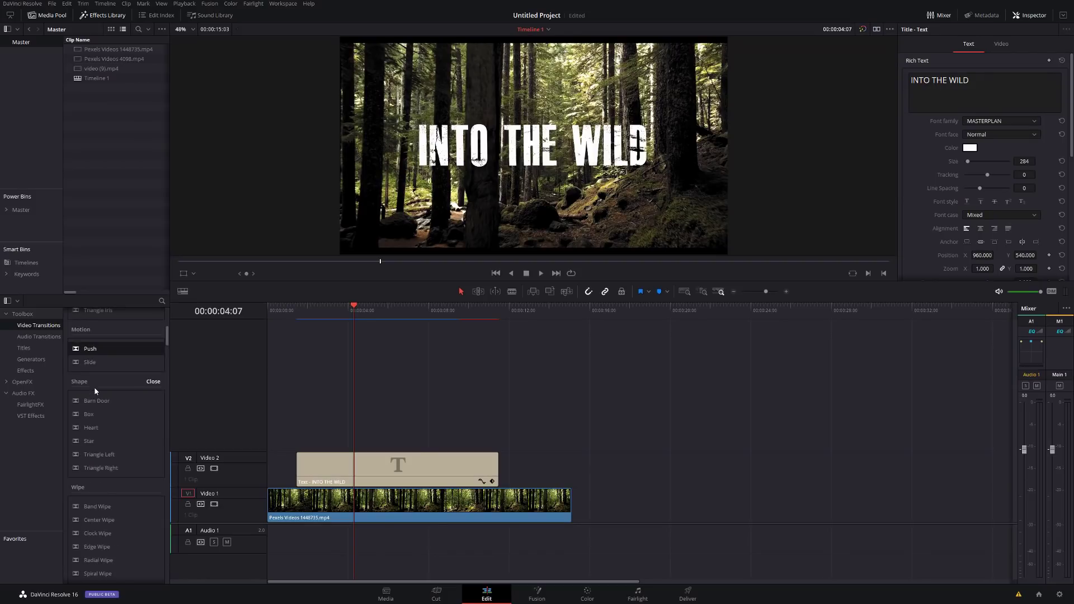
scroll(95, 391, "down", 2)
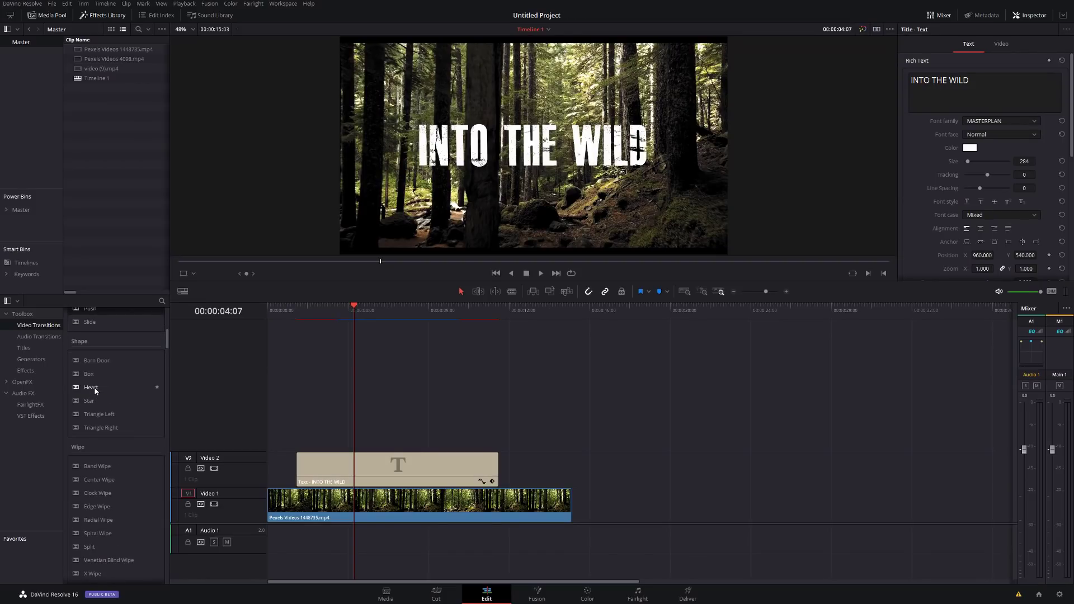
scroll(95, 391, "down", 2)
left_click_drag(85, 426, 311, 470)
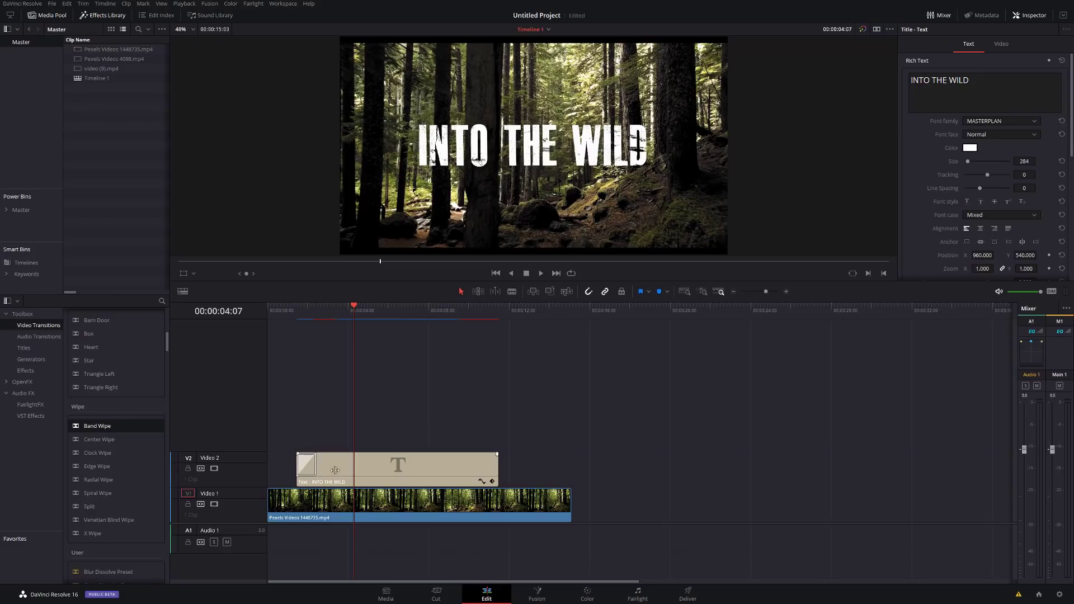
left_click_drag(335, 470, 360, 472)
left_click(297, 313)
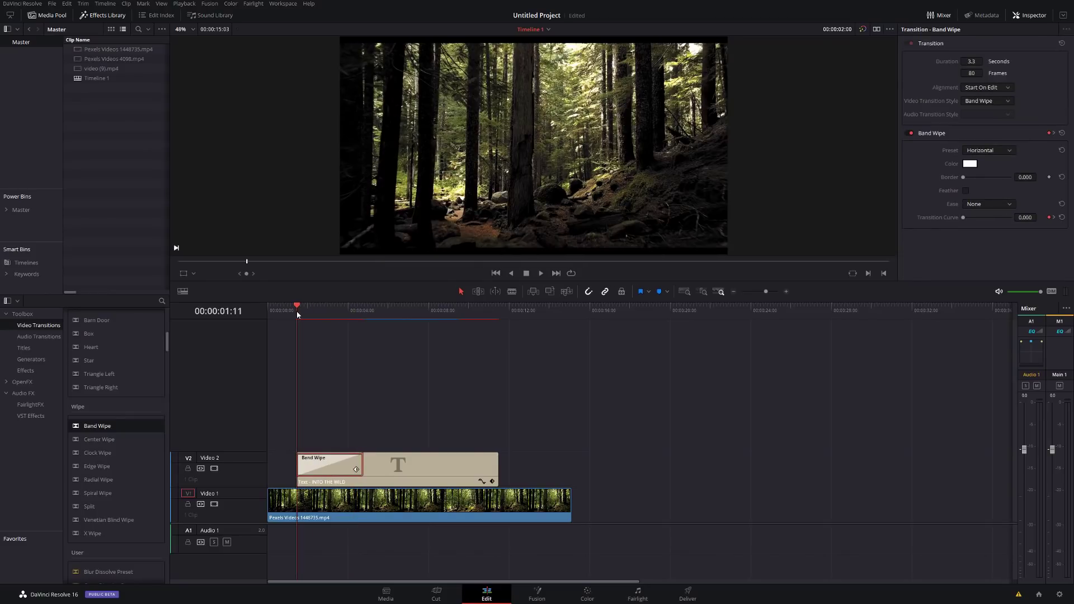
key("space")
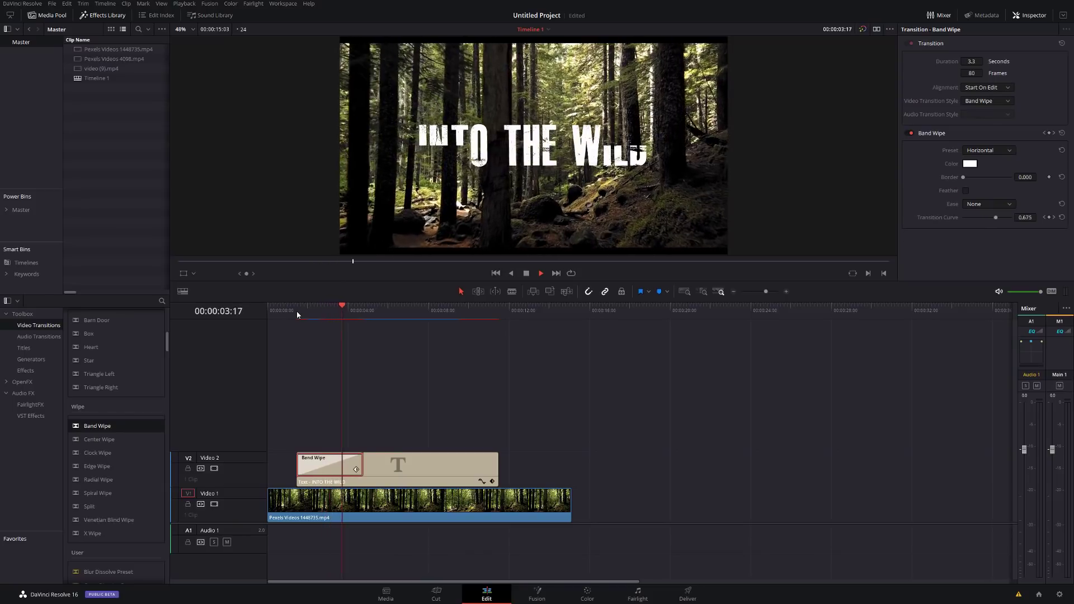
key("space")
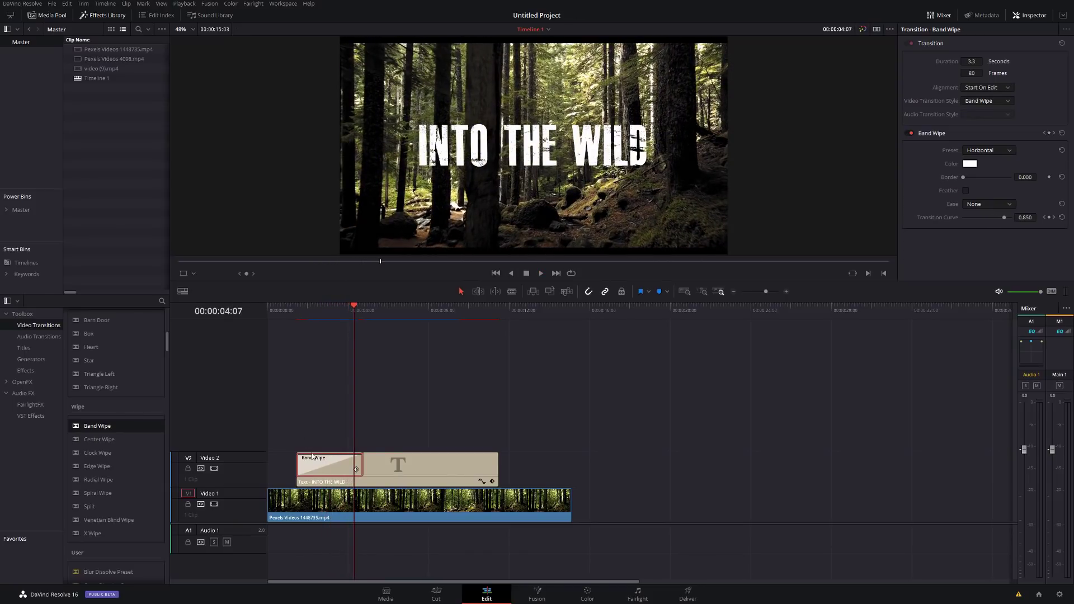
- Set the Band Wipe's Ease to Out and replay the eased wipe
left_click(982, 206)
left_click(984, 234)
left_click(296, 311)
key("space")
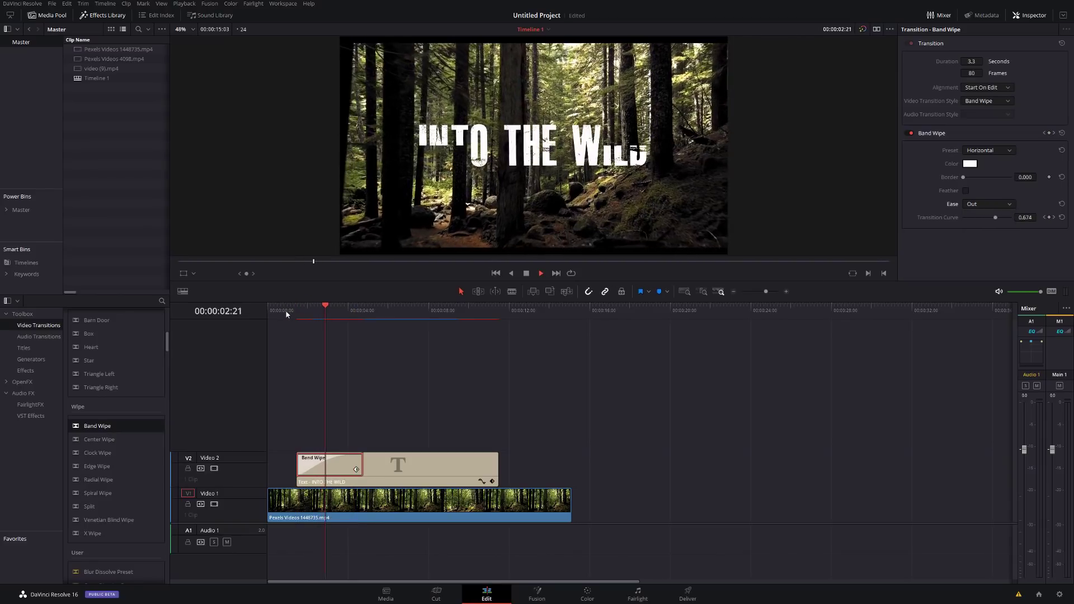
left_click(279, 311)
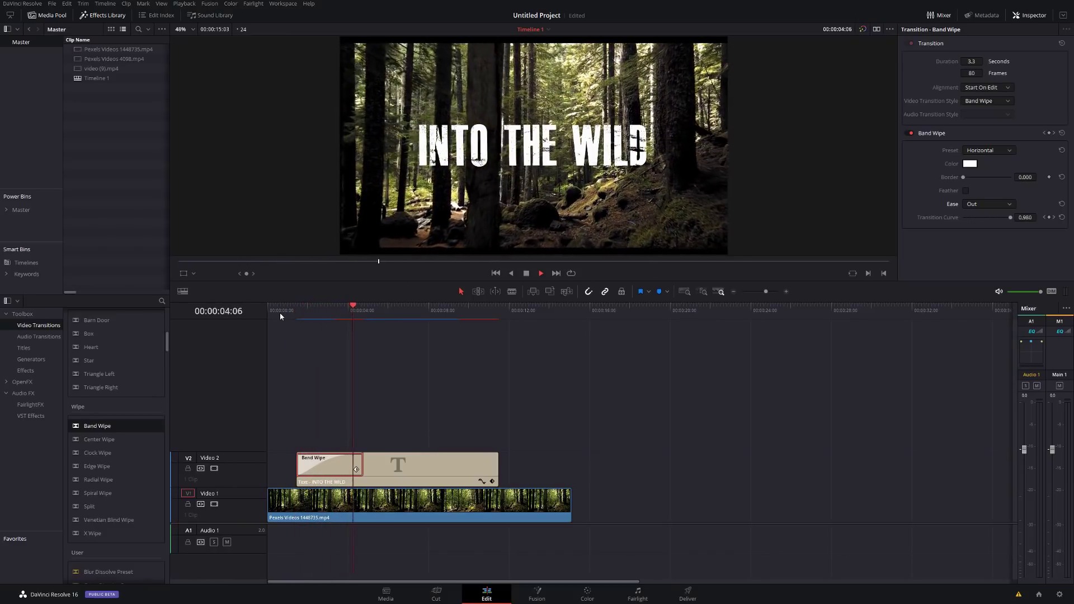
key("space")
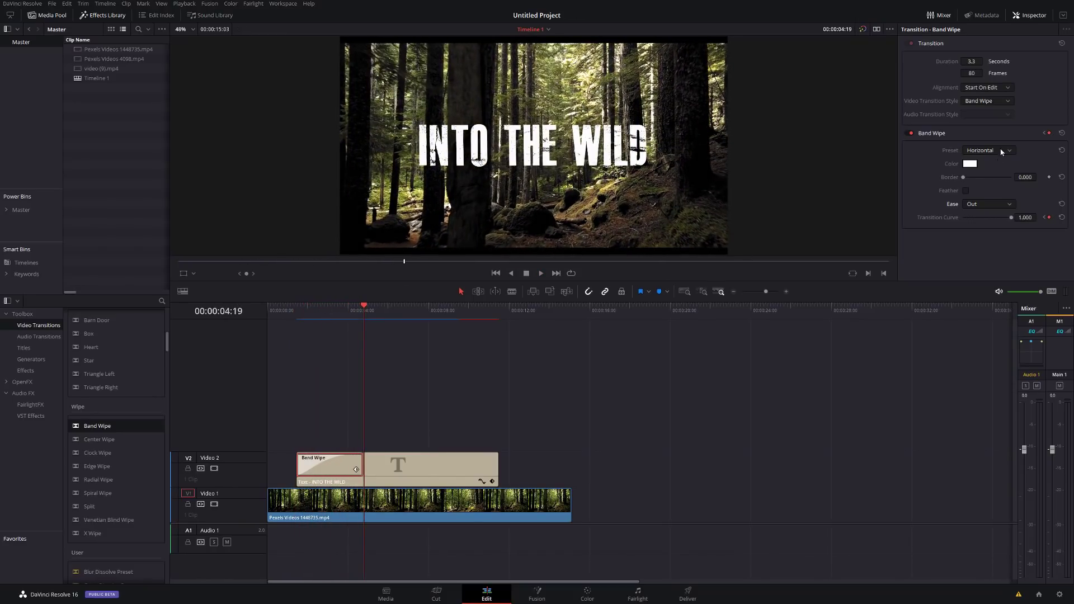
- Check the wipe direction presets, then replace the Band Wipe with a Radial Wipe
left_click(1001, 152)
left_click(417, 385)
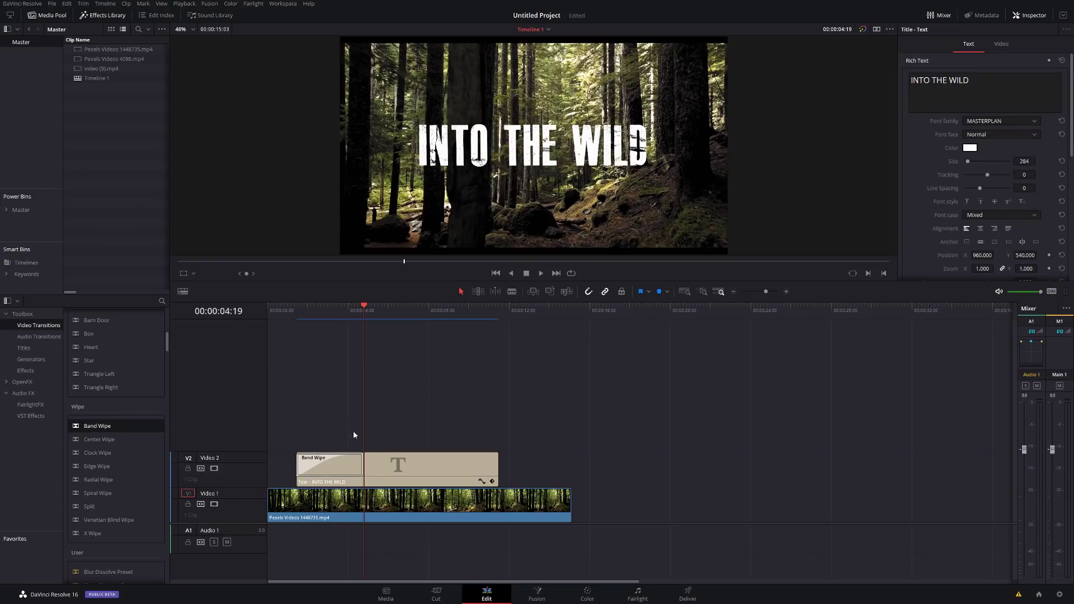
left_click_drag(99, 479, 325, 467)
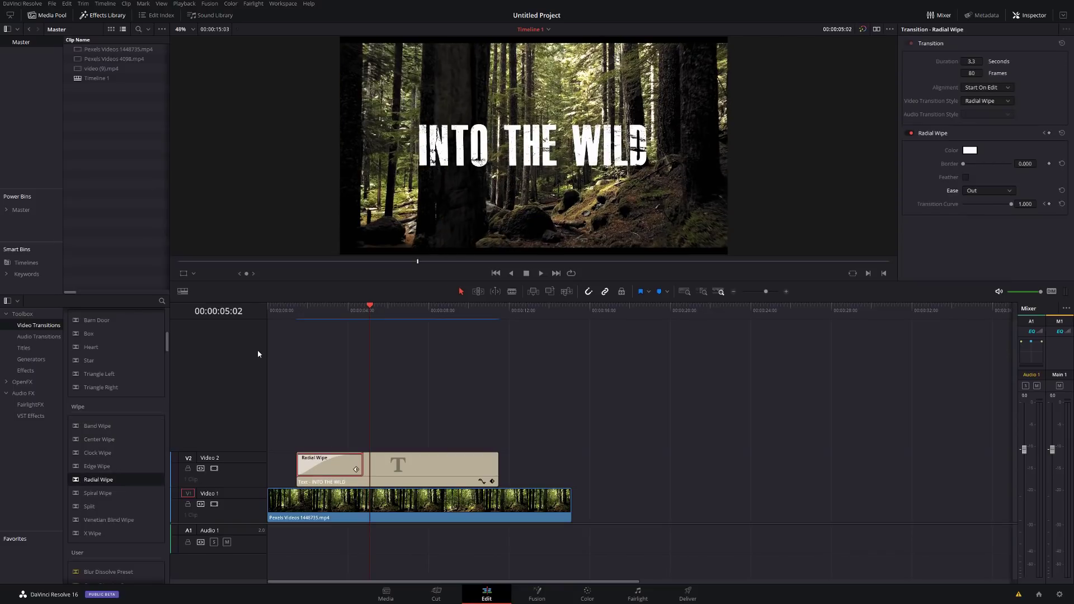
- Delete the Radial Wipe from the title and scroll to the MrAlexTechGlitch presets
key("Delete")
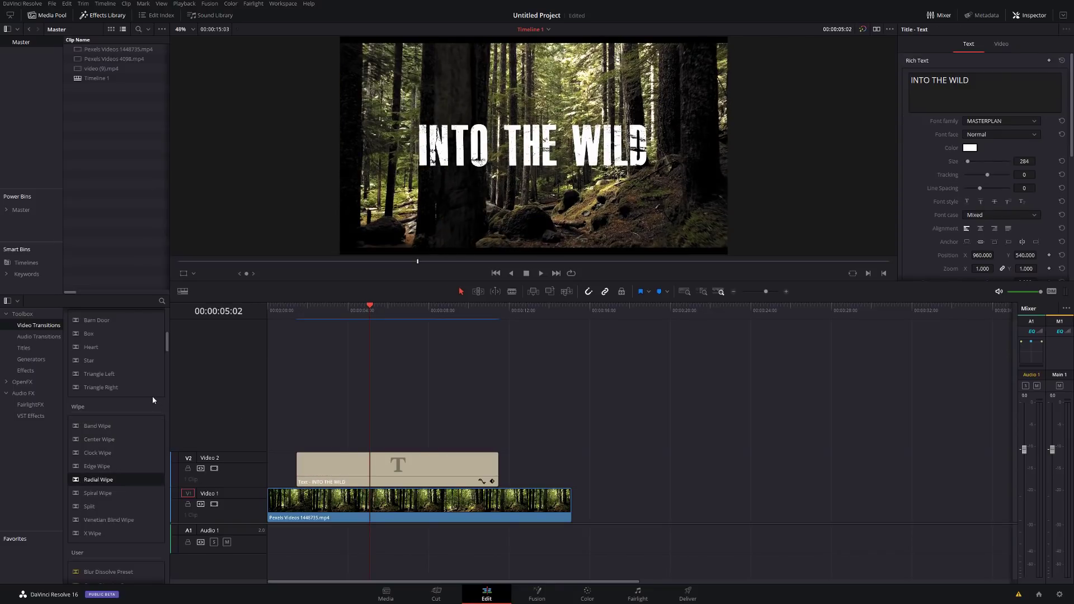
scroll(141, 393, "down", 5)
scroll(135, 391, "down", 5)
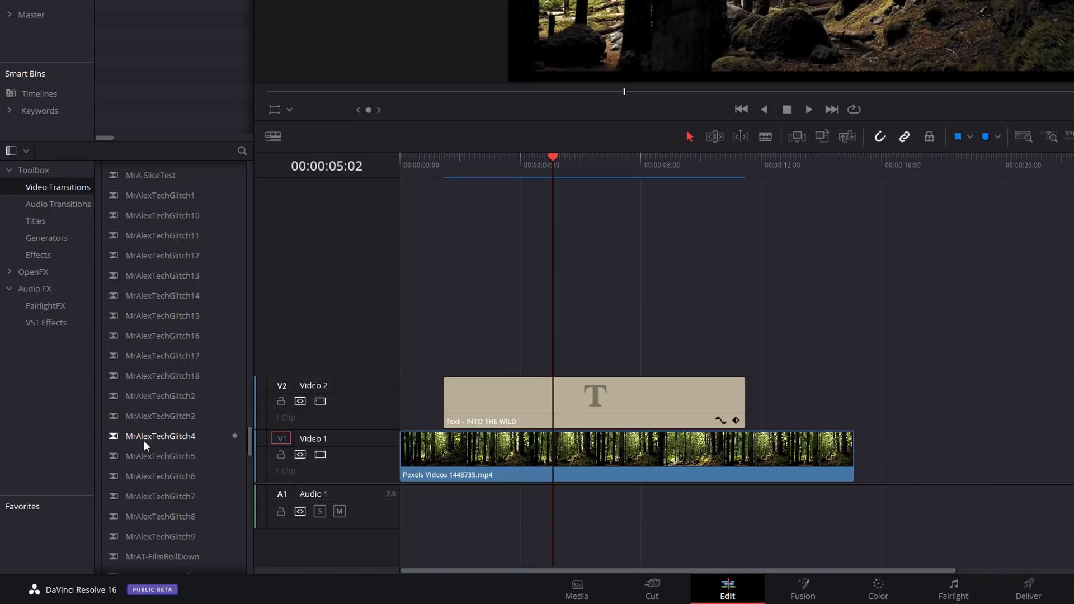
- Drop MrAlexTechGlitch4 onto the V2 title clip's start and replay its glitch reveal
left_click_drag(143, 441, 454, 398)
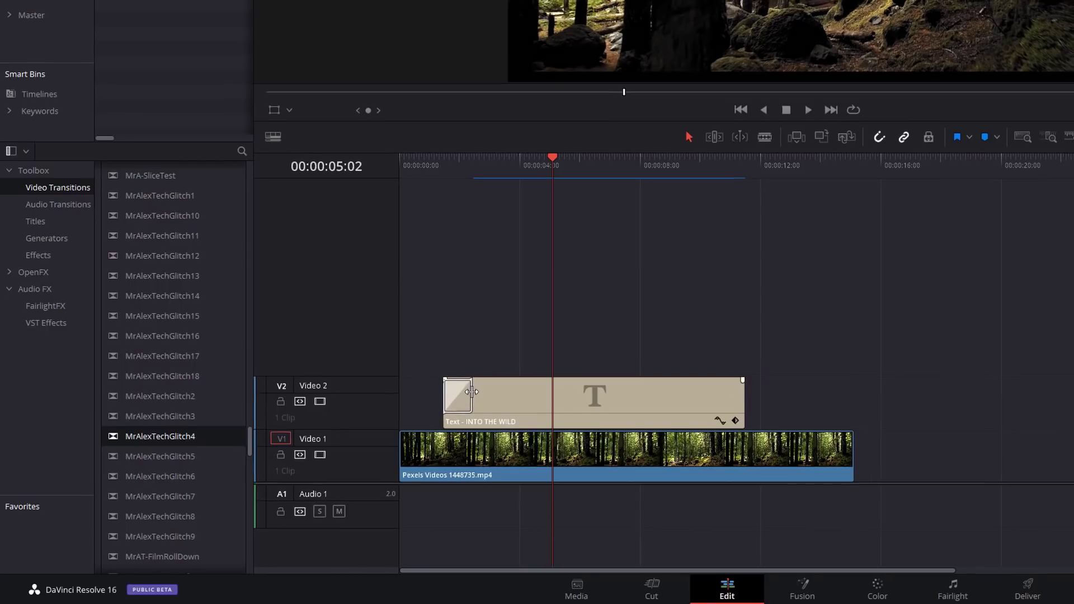
left_click(342, 241)
key("space")
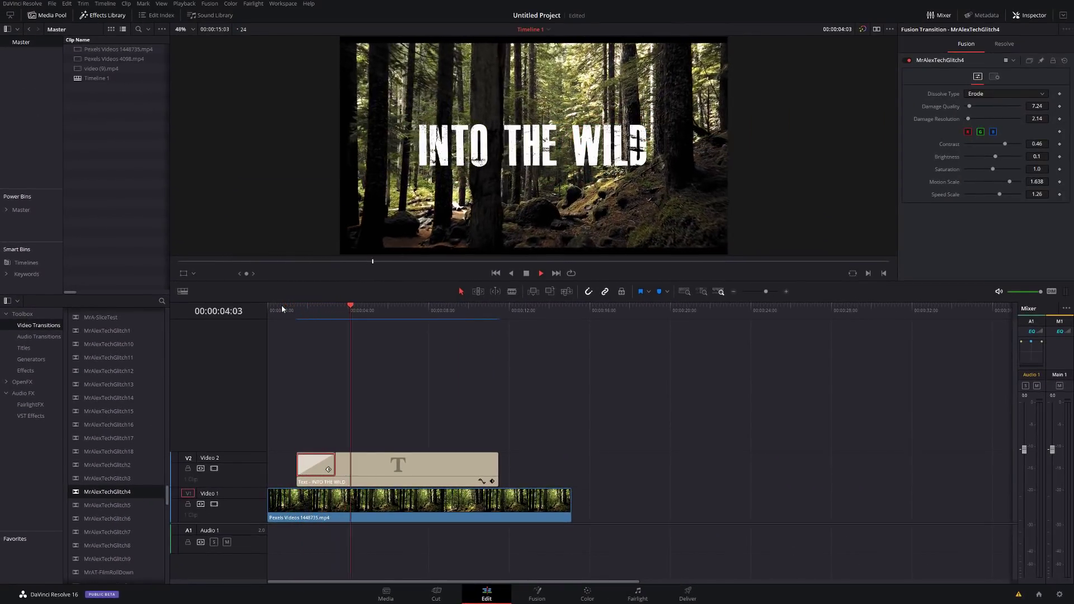
left_click(281, 306)
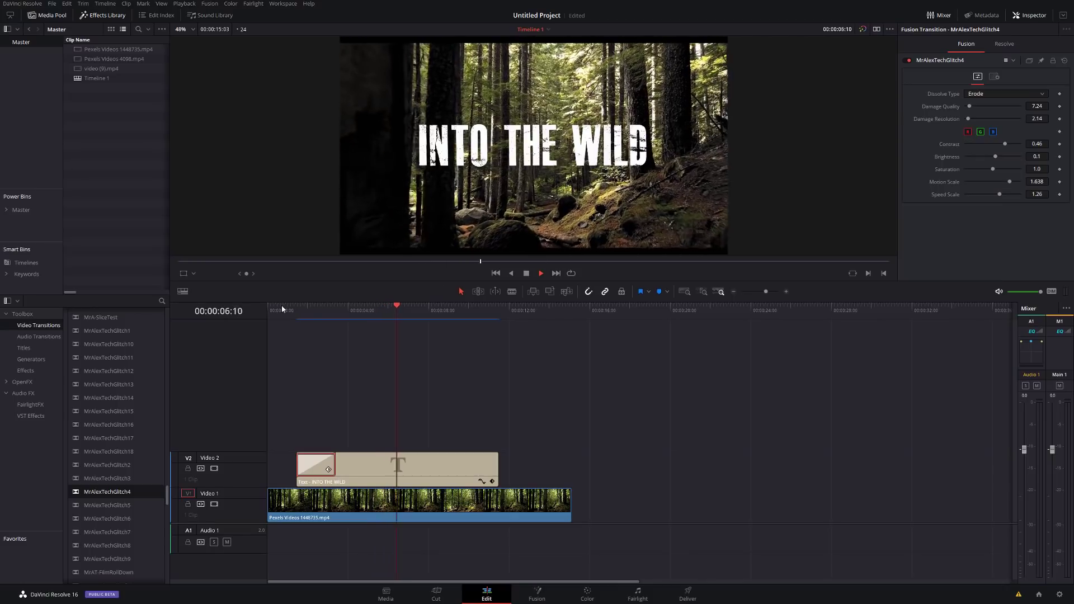
key("space")
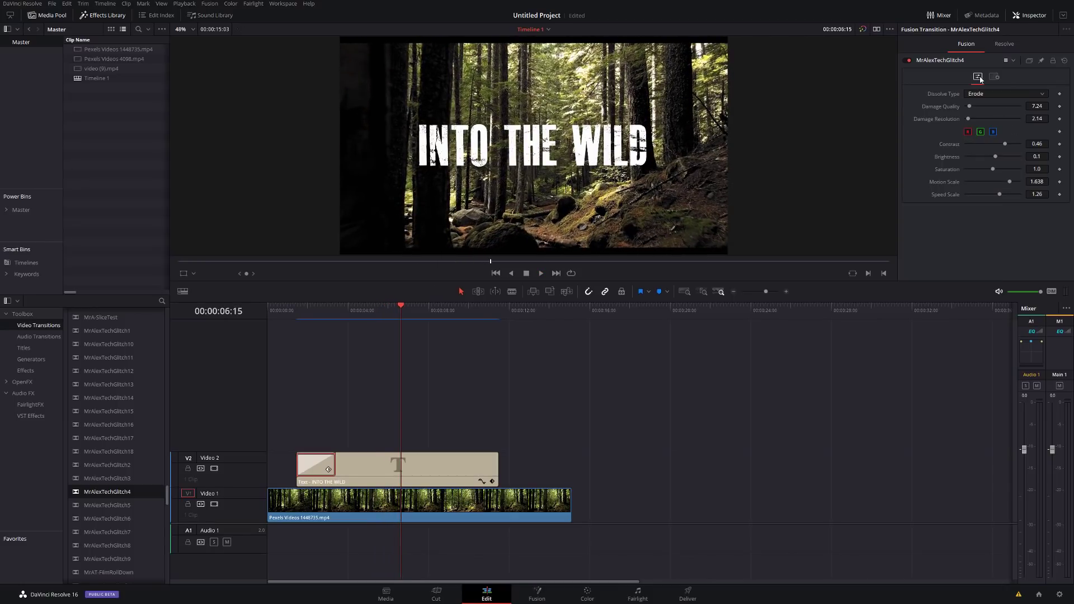
left_click(296, 316)
key("space")
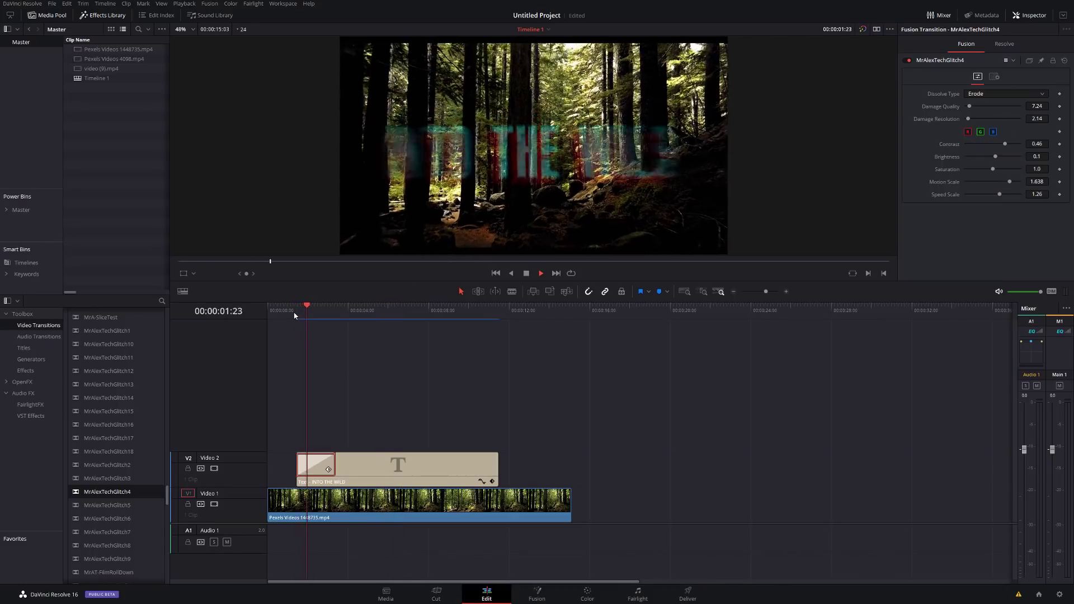